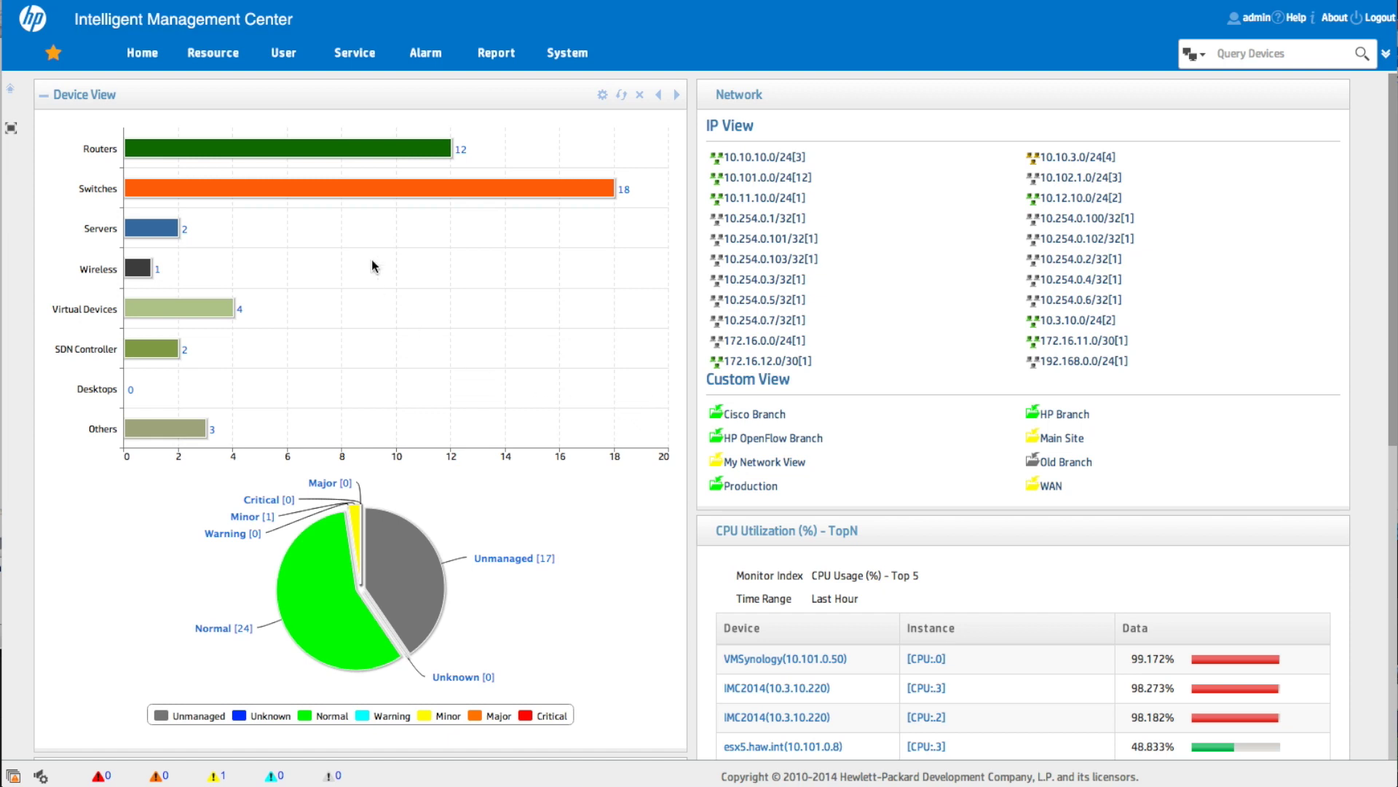
Step: Open the Add Lower-Level NMS form from Resource, finding its device picker empty
left_click(212, 58)
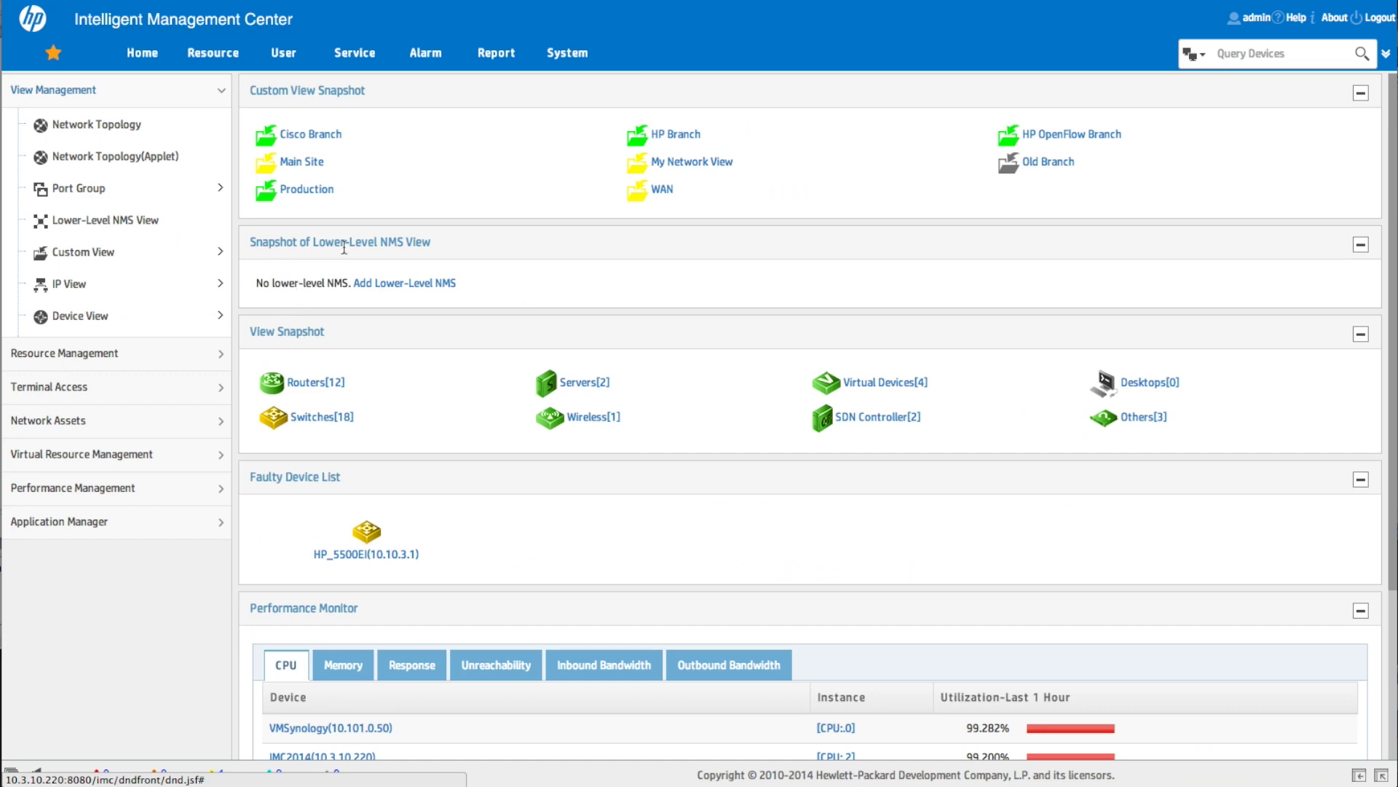
left_click(406, 289)
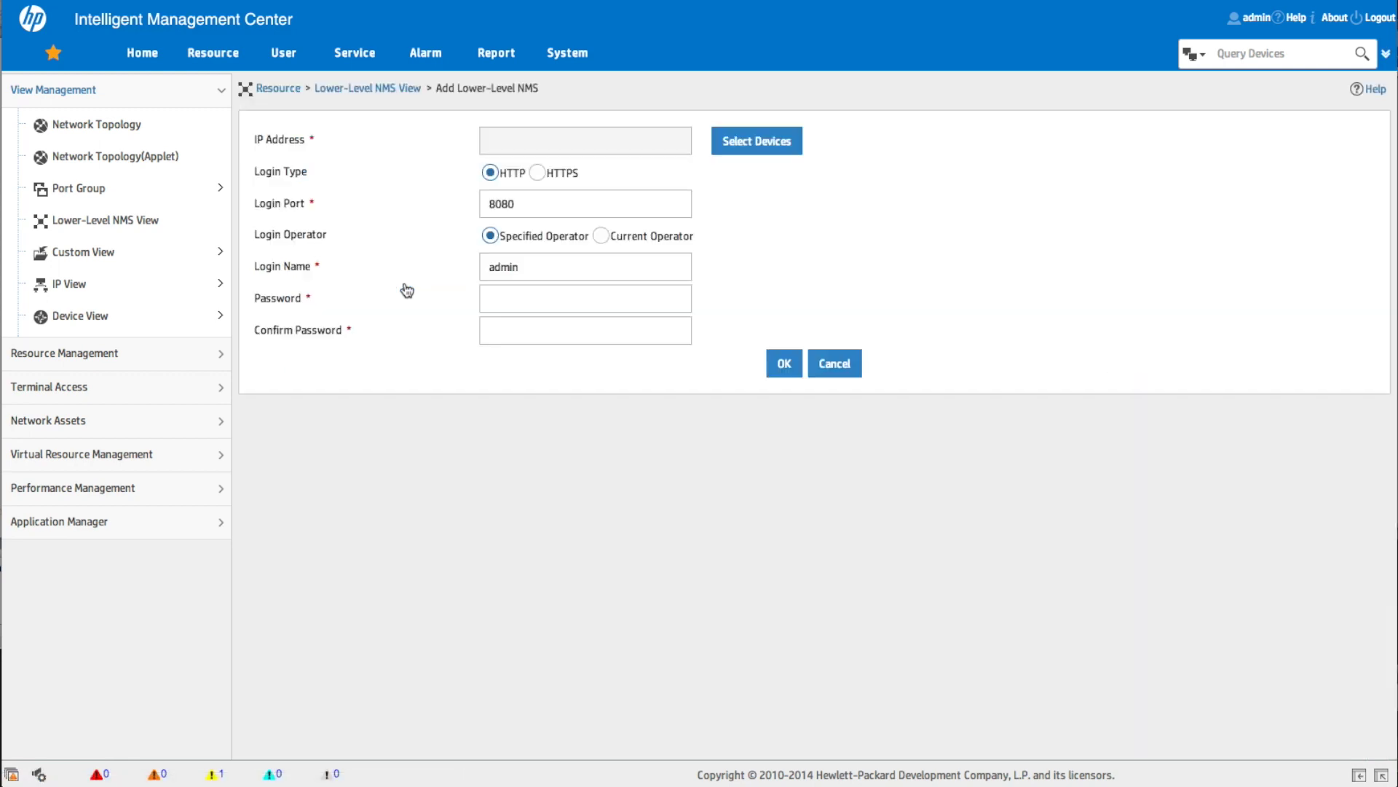
left_click(593, 137)
left_click(525, 138)
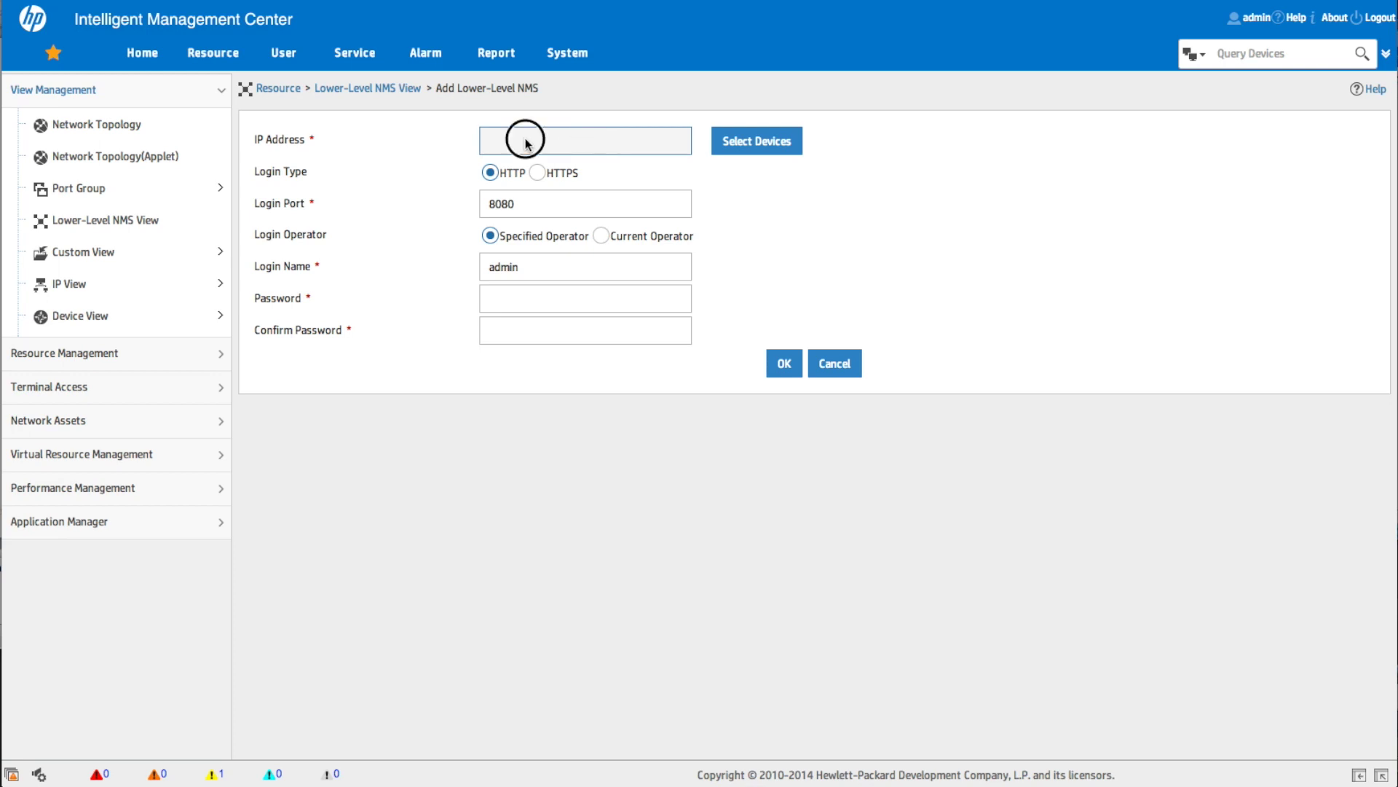
left_click(748, 146)
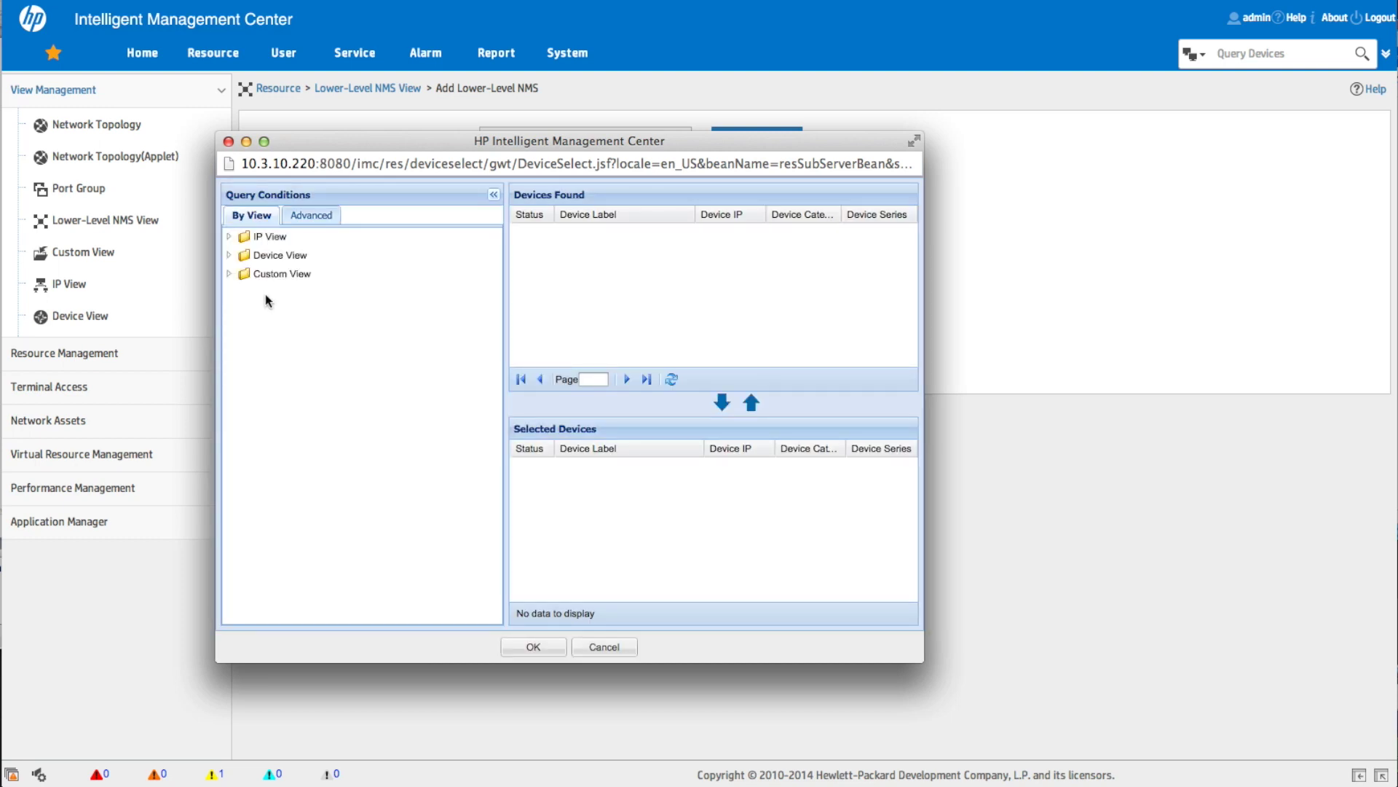
left_click(228, 142)
Step: Add device 10.3.10.222 via Resource > Add Device, confirmed as IMC2014
mouse_move(213, 53)
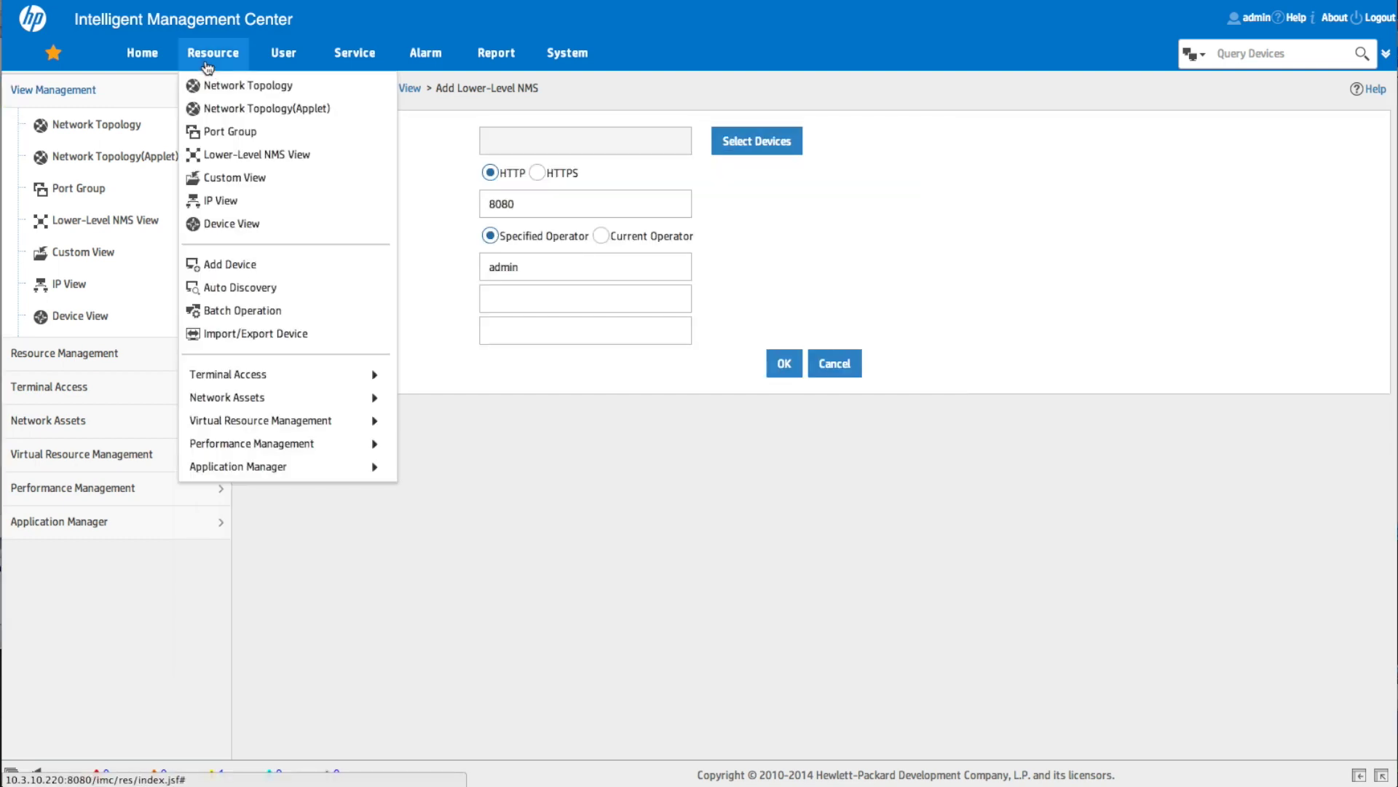
left_click(242, 264)
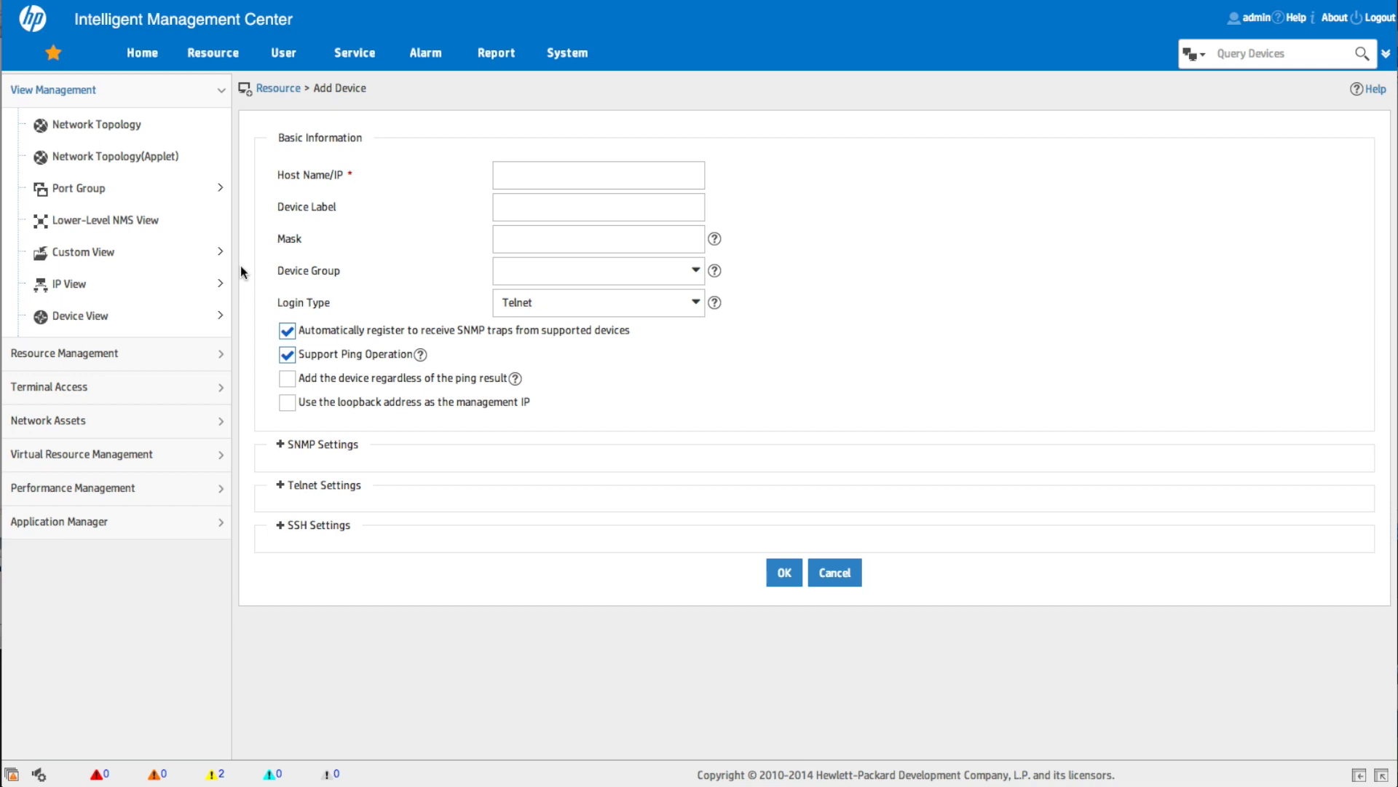
left_click(521, 182)
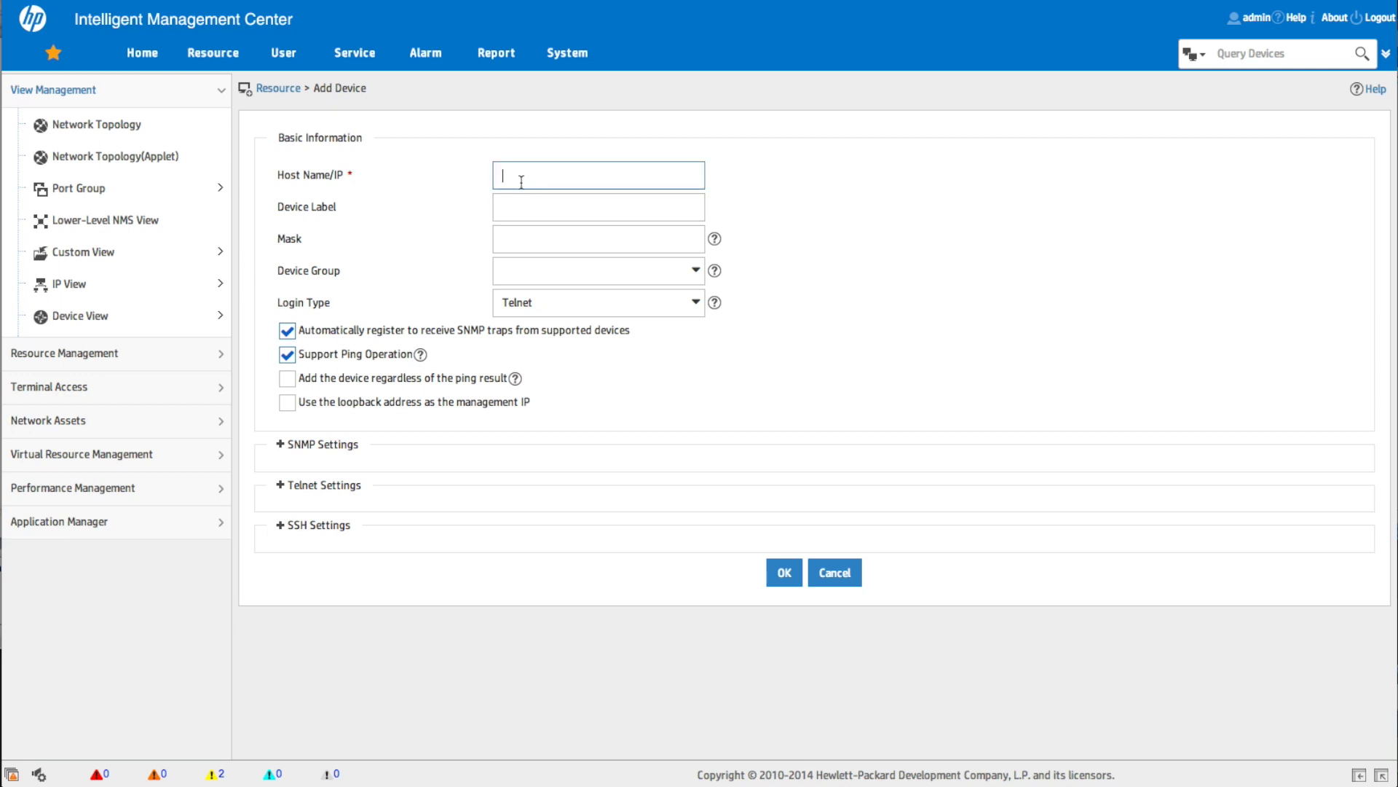
type("10.3.")
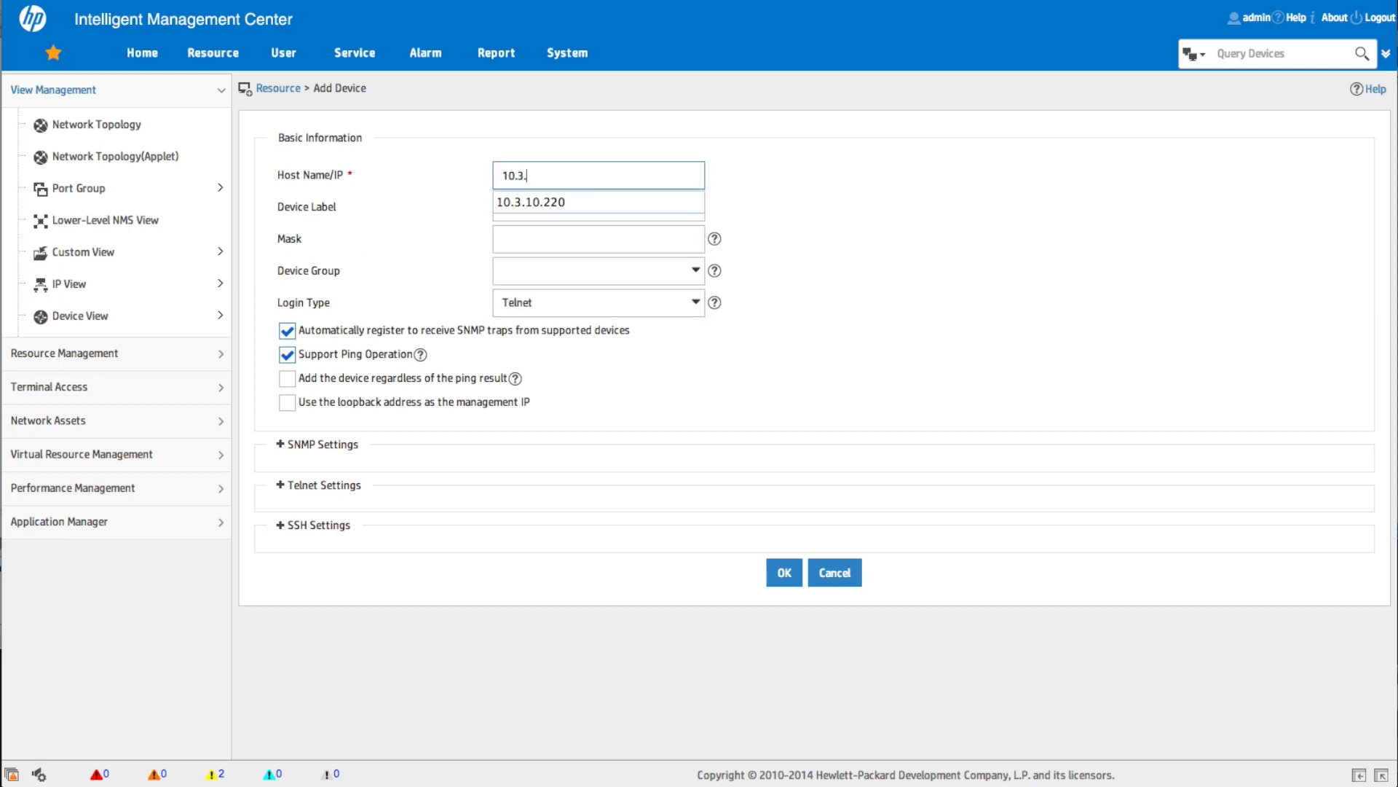
type("10.222")
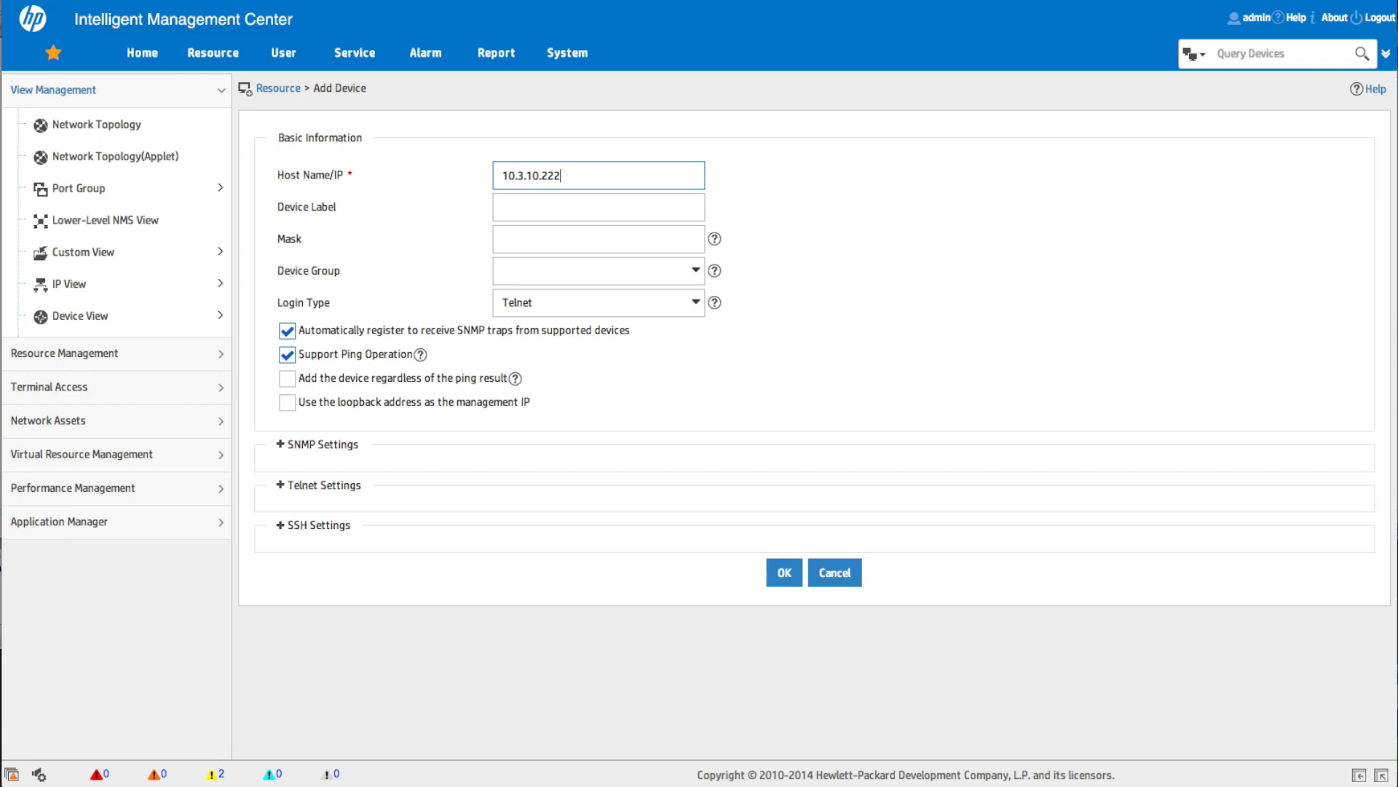
left_click(785, 574)
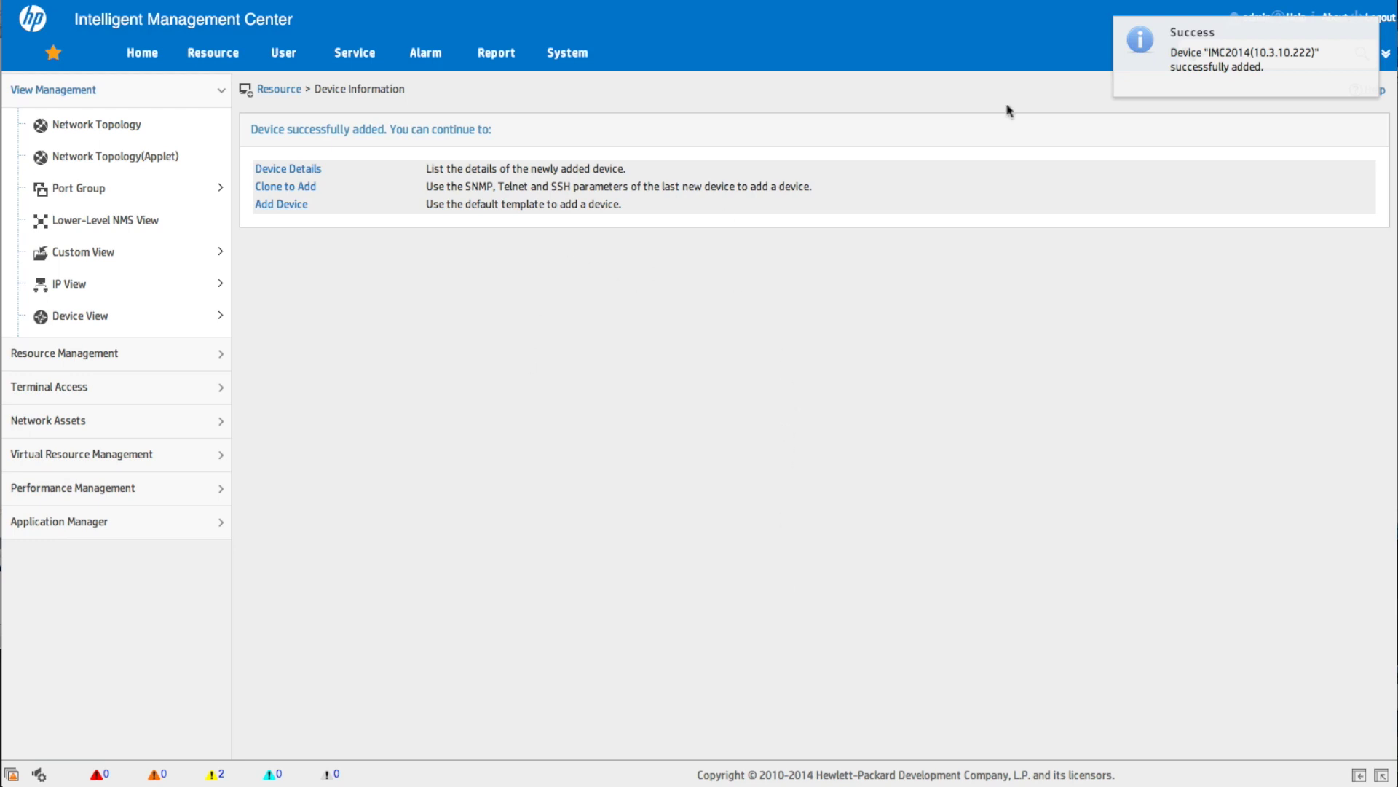
mouse_move(213, 60)
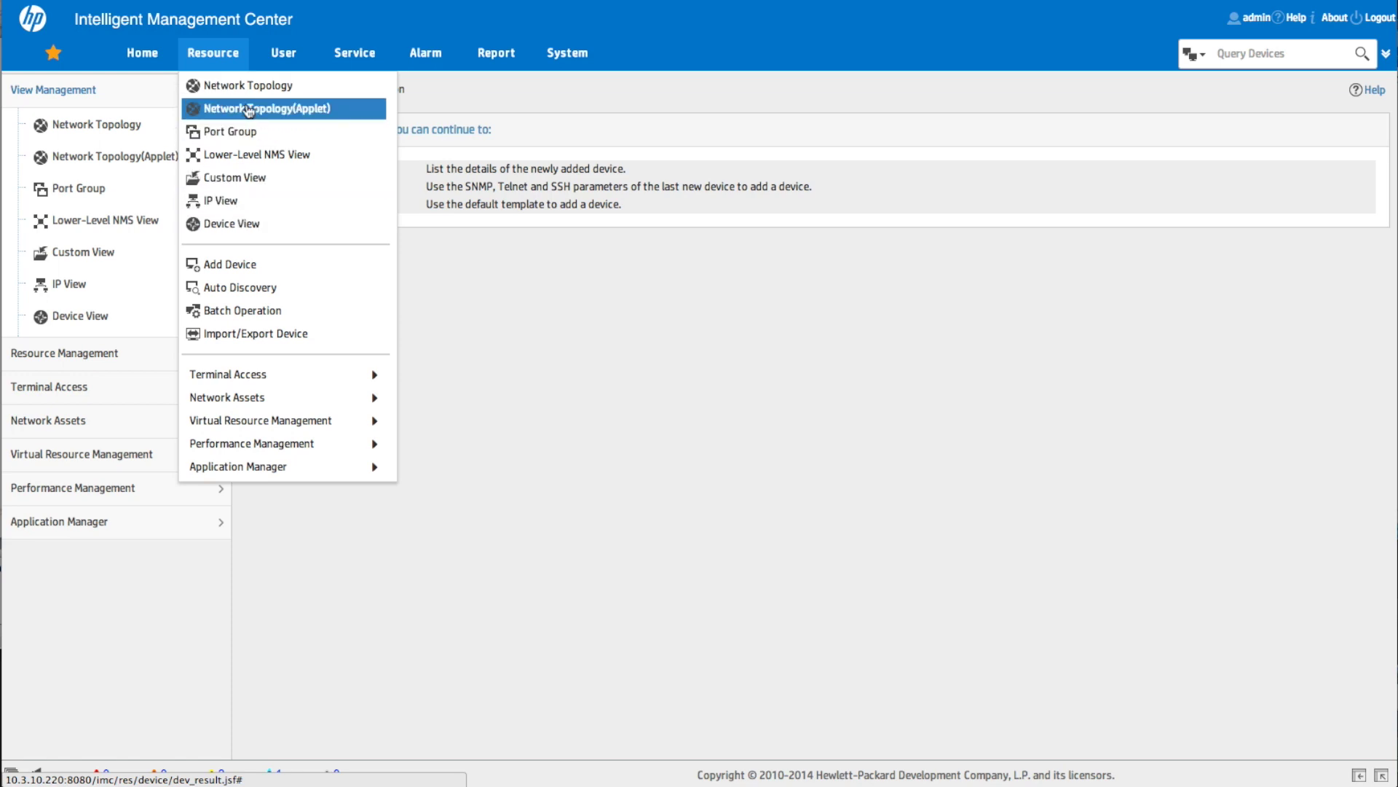
Step: Reopen the Add Lower-Level NMS form and its device picker
left_click(214, 58)
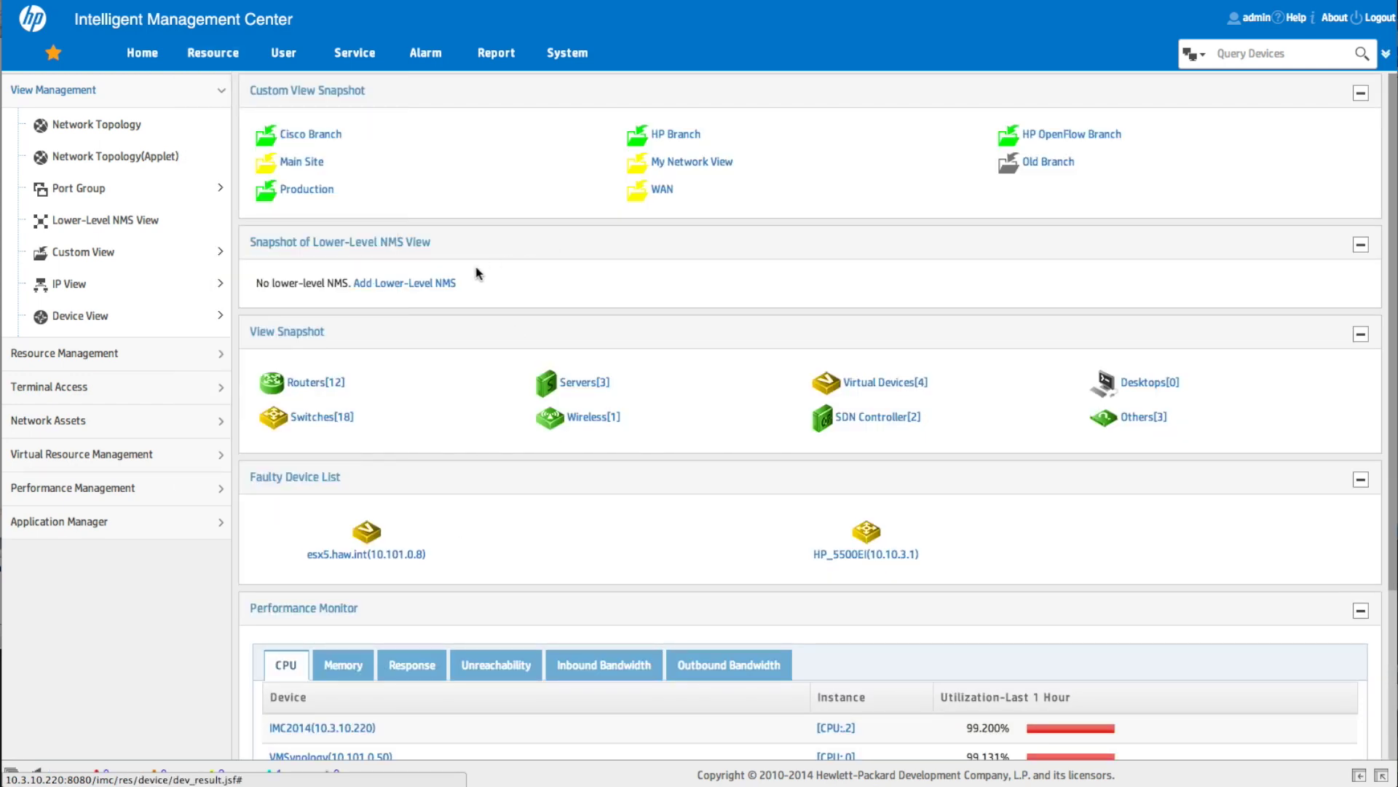
left_click(417, 288)
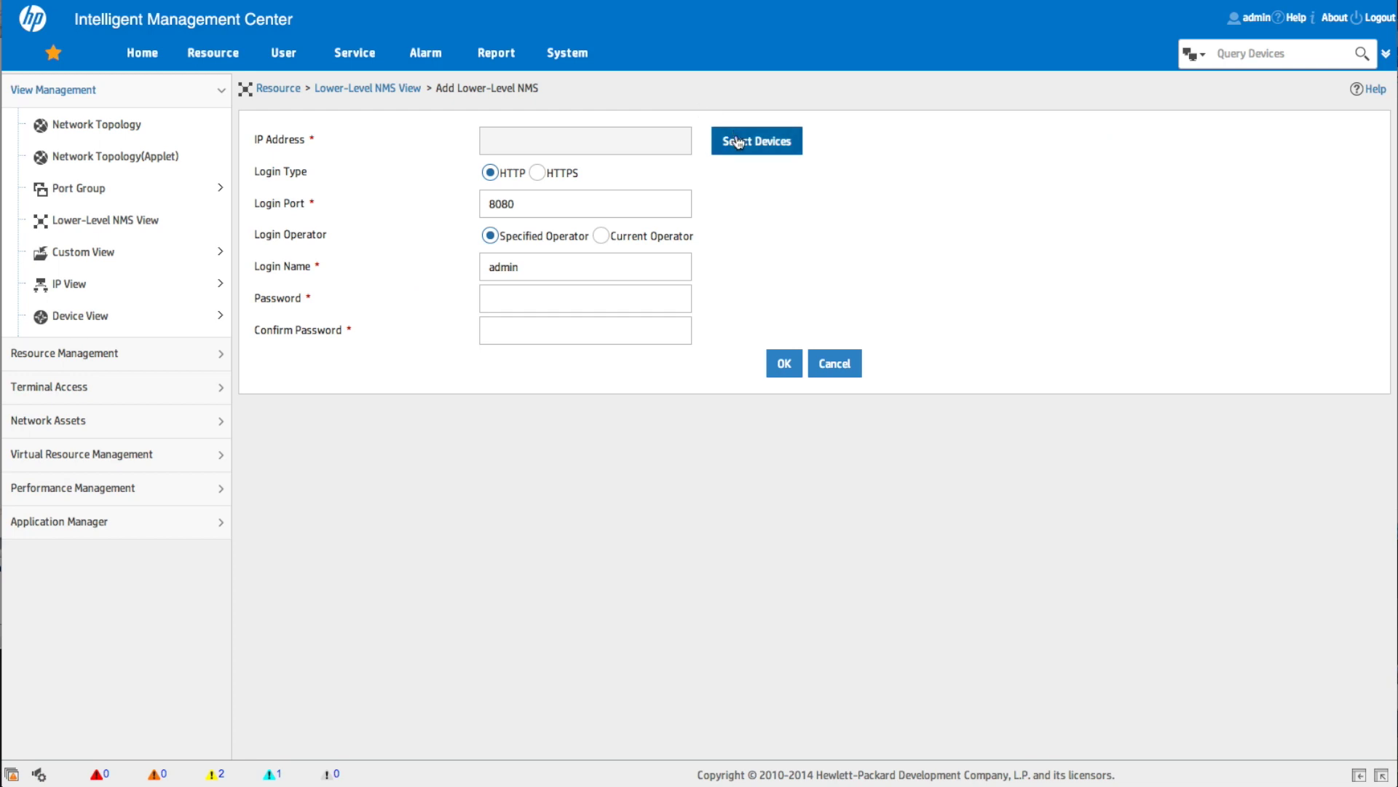
left_click(744, 142)
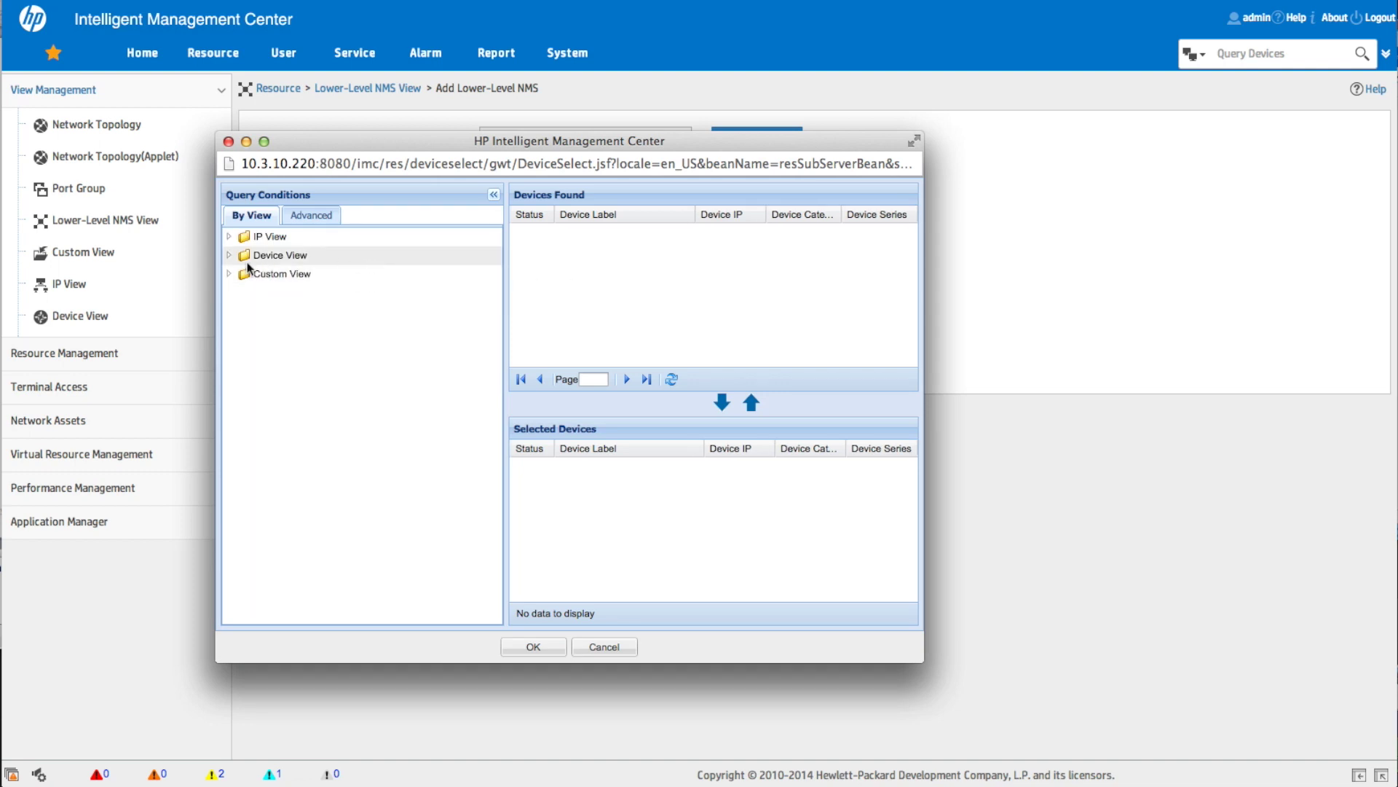
Step: Select server IMC2014 (10.3.10.222) from the Servers category and return to the form
left_click(230, 255)
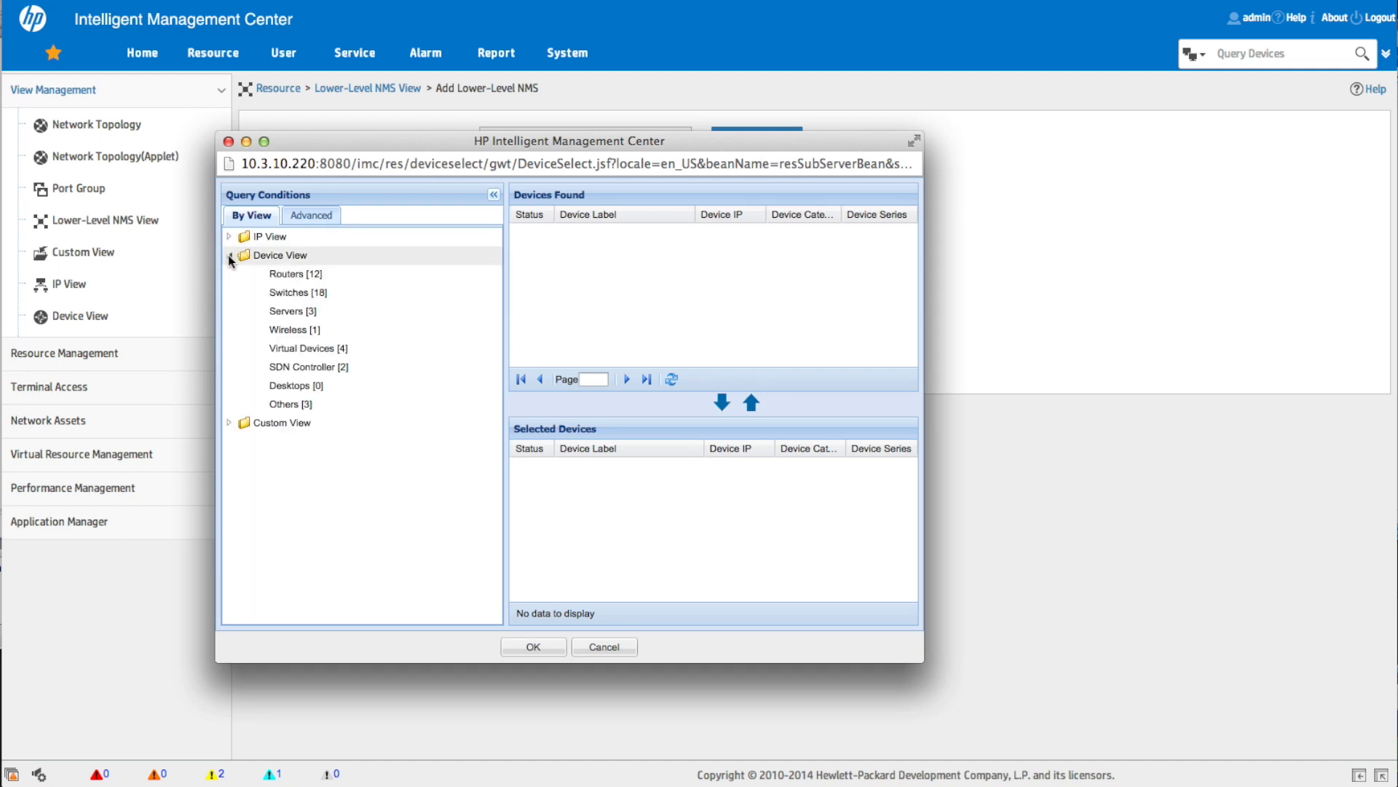
left_click(288, 312)
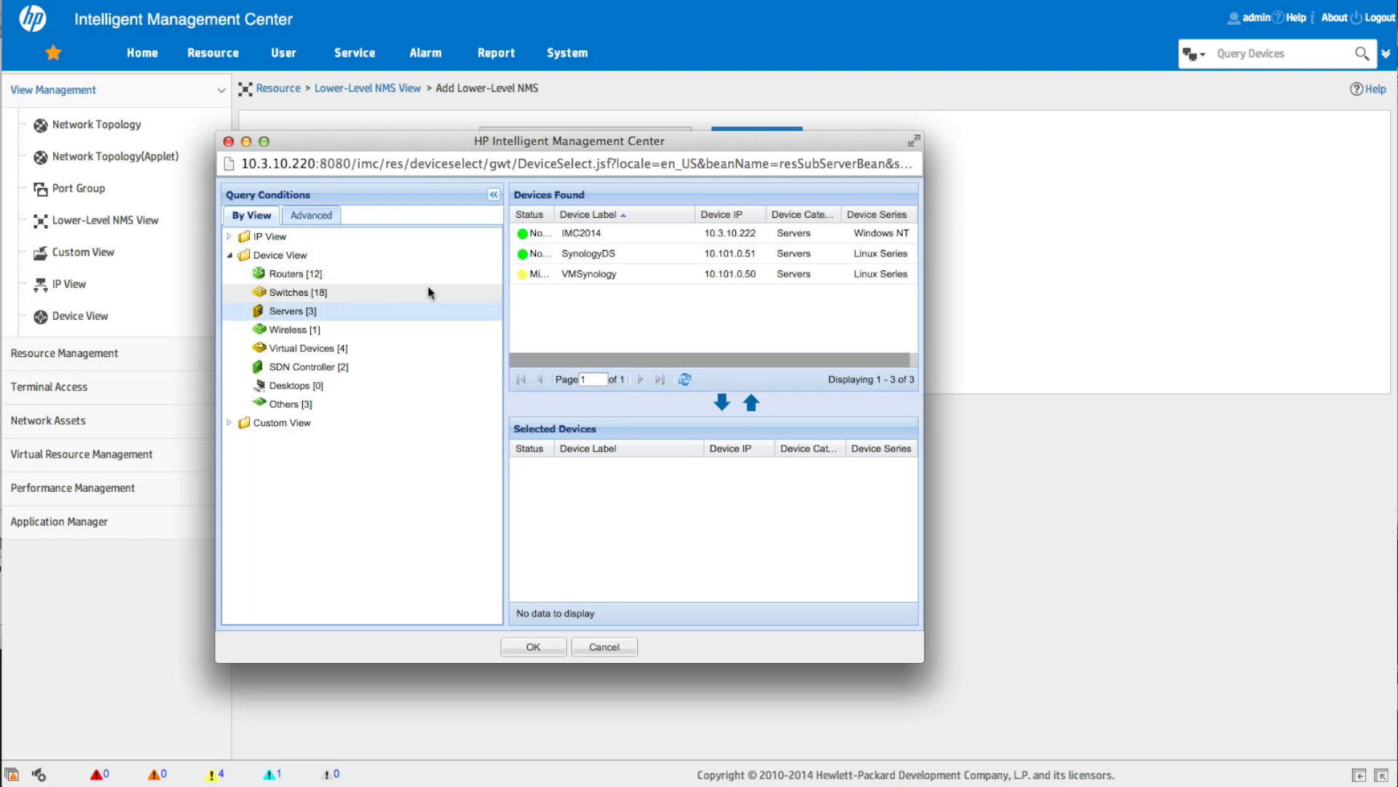
left_click(602, 233)
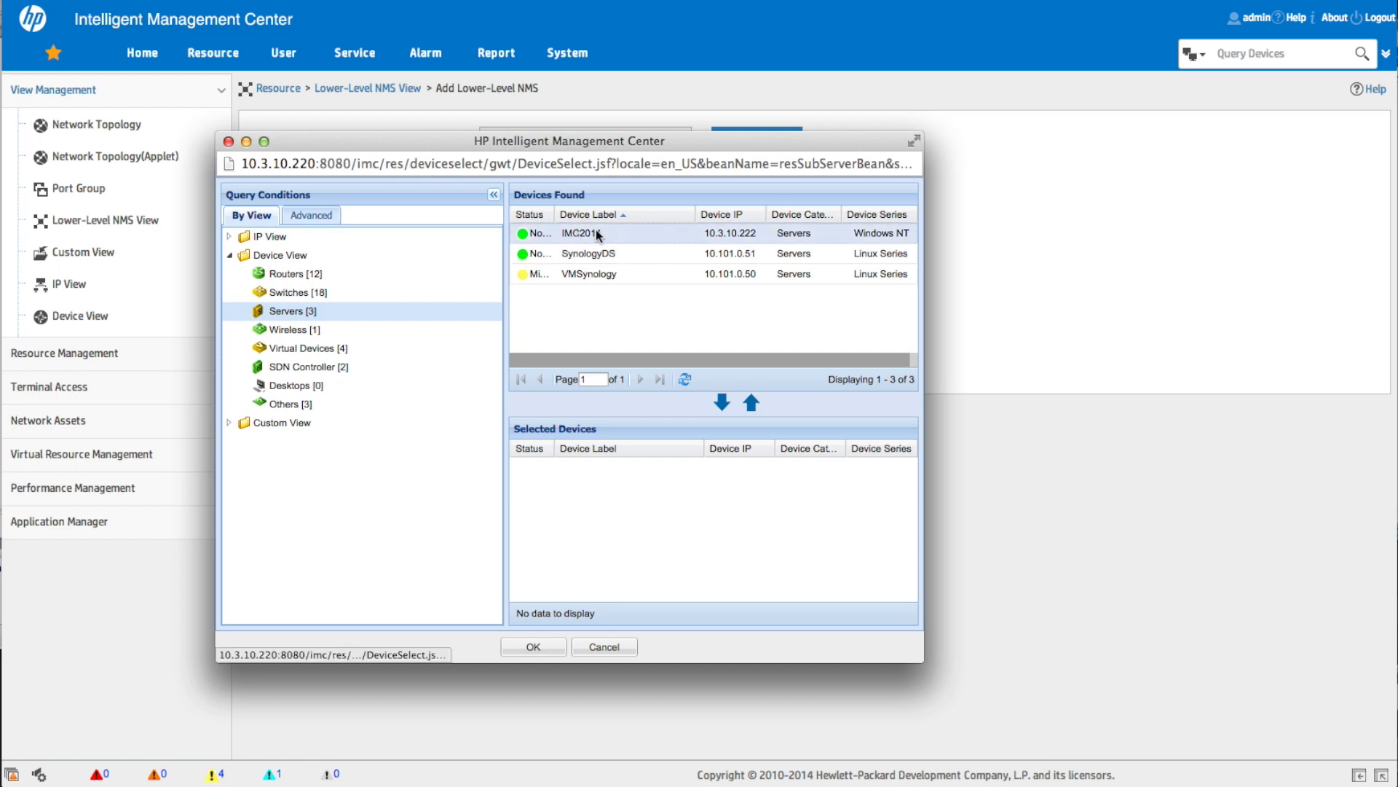
left_click(721, 403)
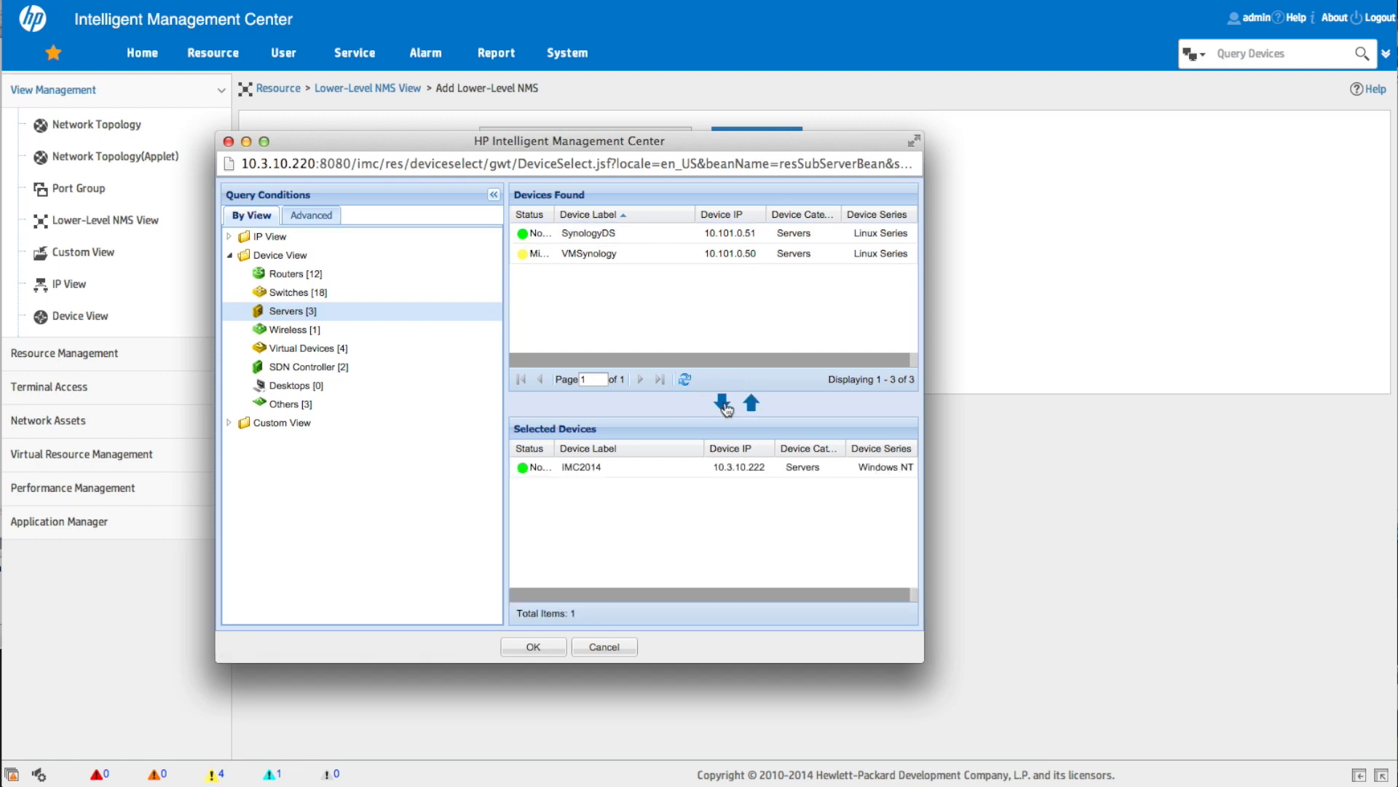
left_click(532, 646)
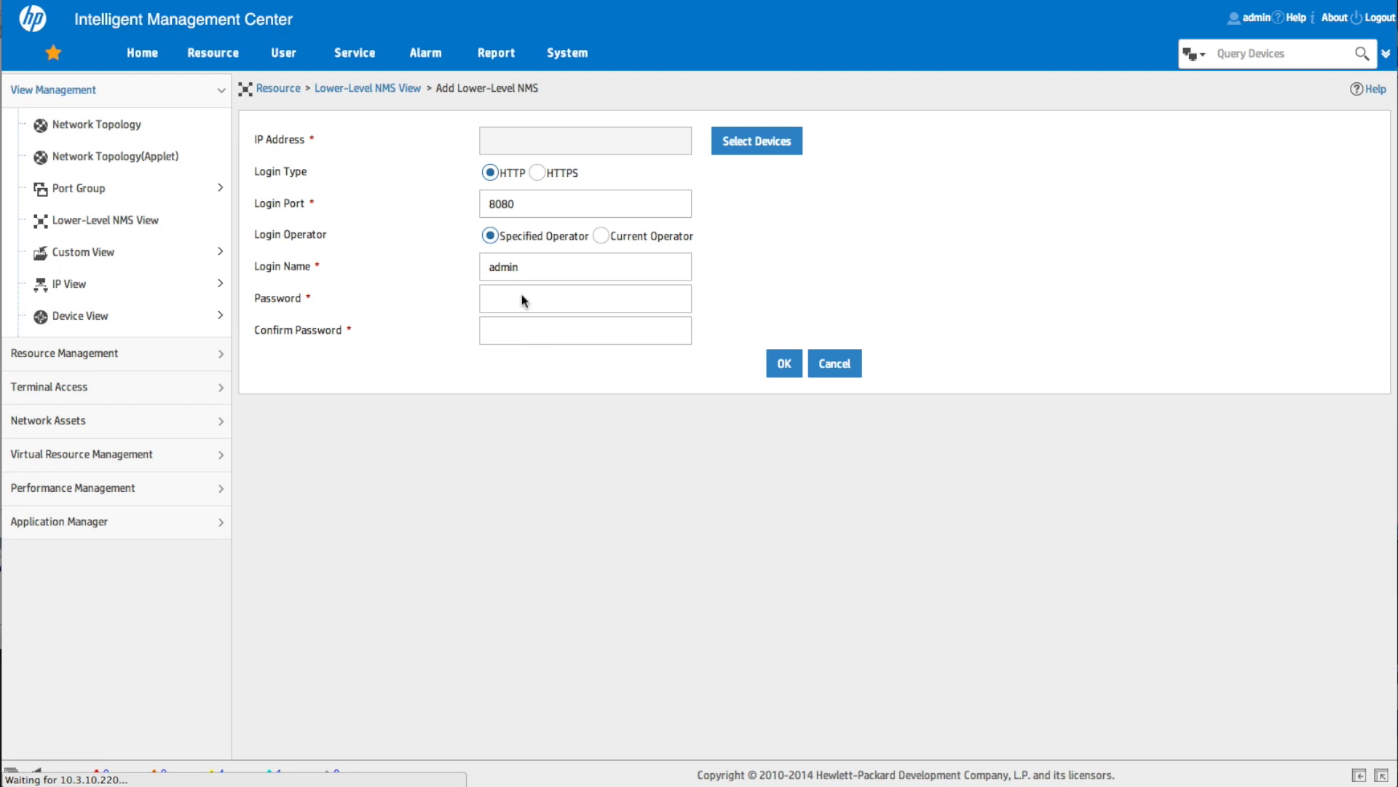
left_click(523, 295)
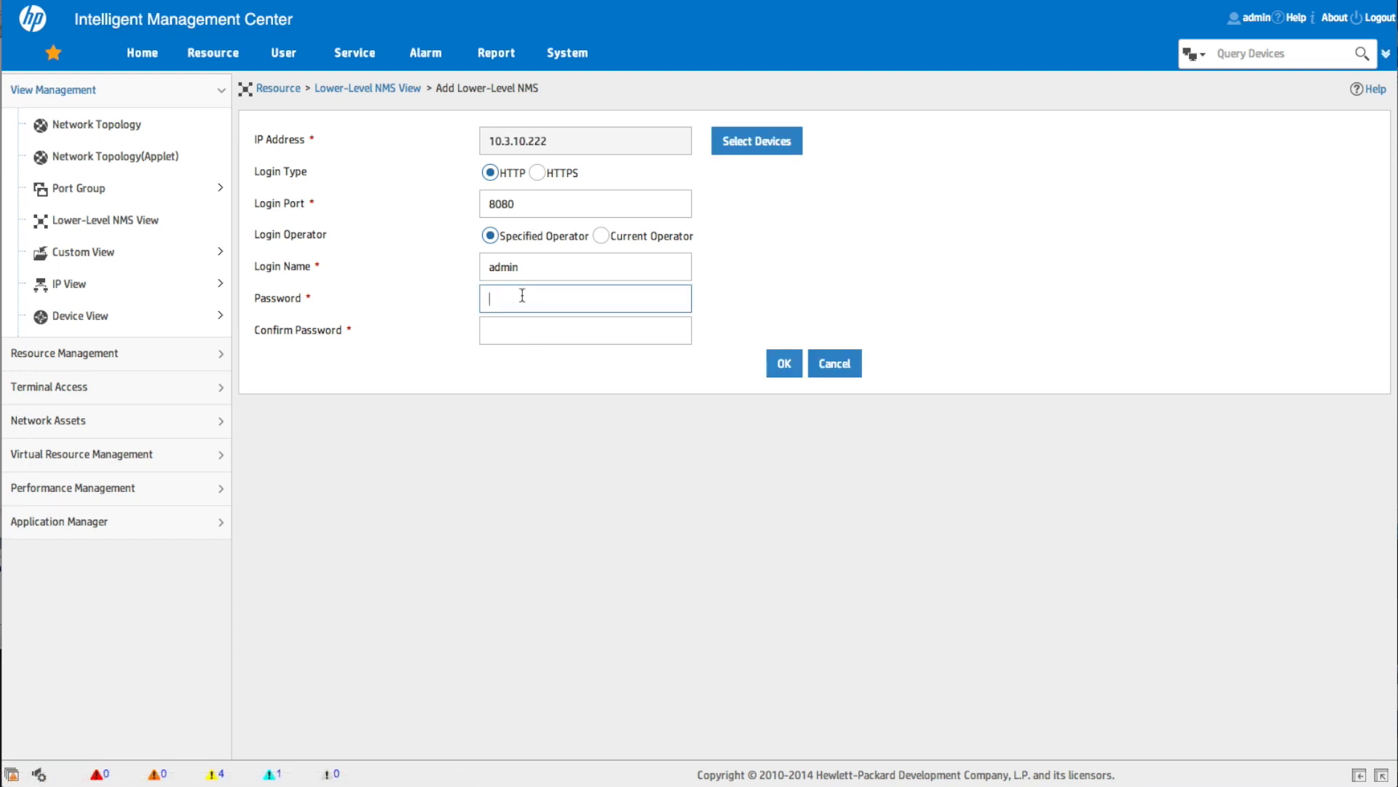
Step: Enter and confirm the login password, then submit lower-level NMS 10.3.10.222
type("admin123")
key("Tab")
type("admin12")
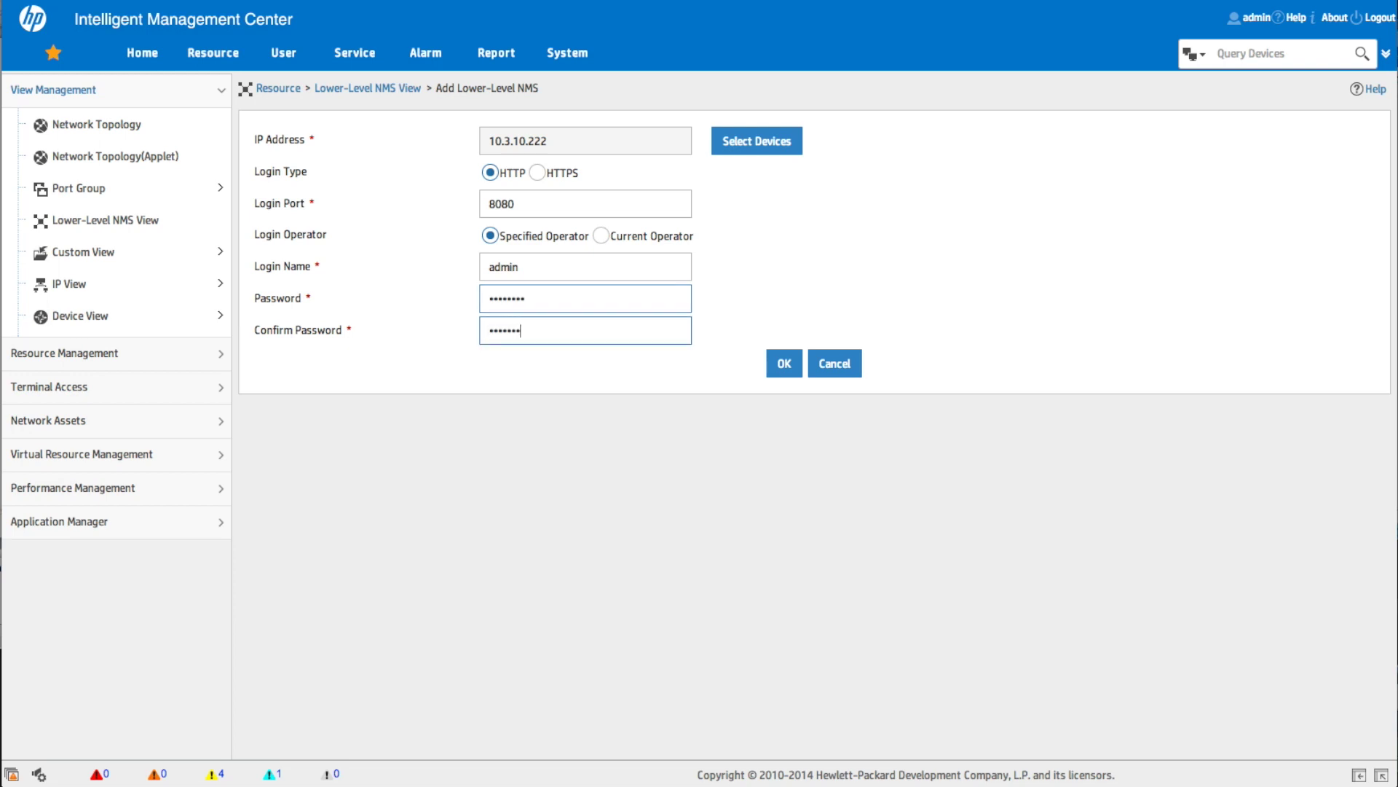
type("3")
left_click(784, 368)
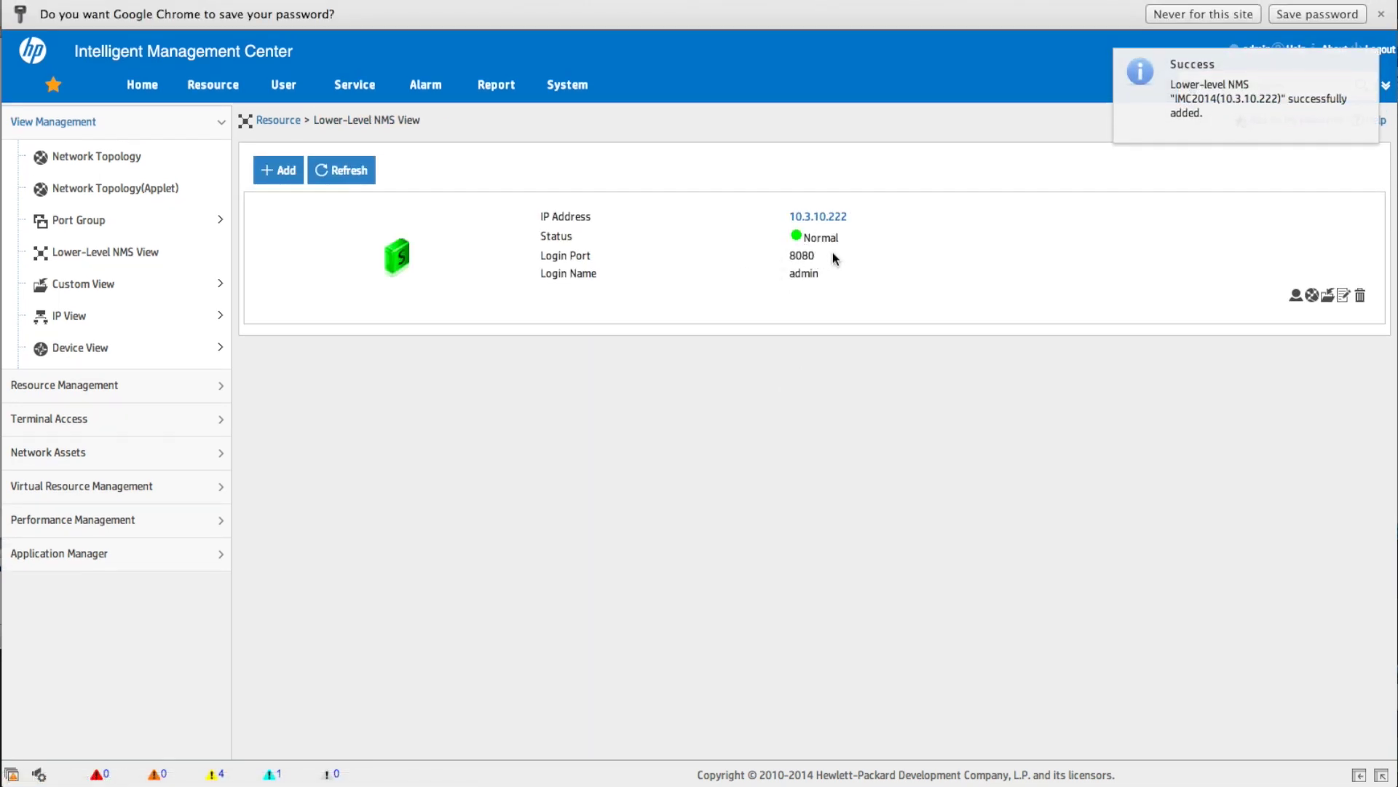
left_click(1301, 16)
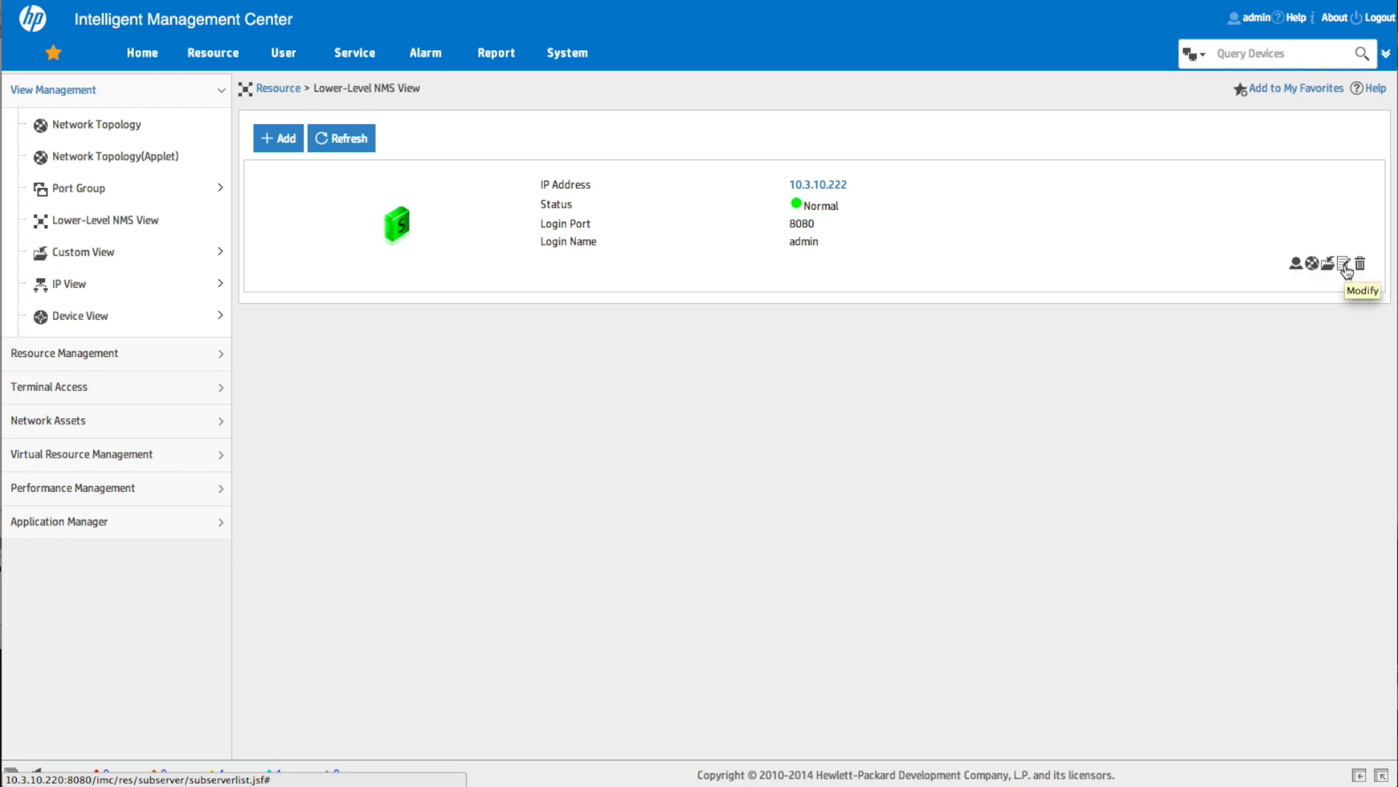
Step: Log in to lower-level NMS 10.3.10.222 to reach its home dashboard
left_click(1296, 267)
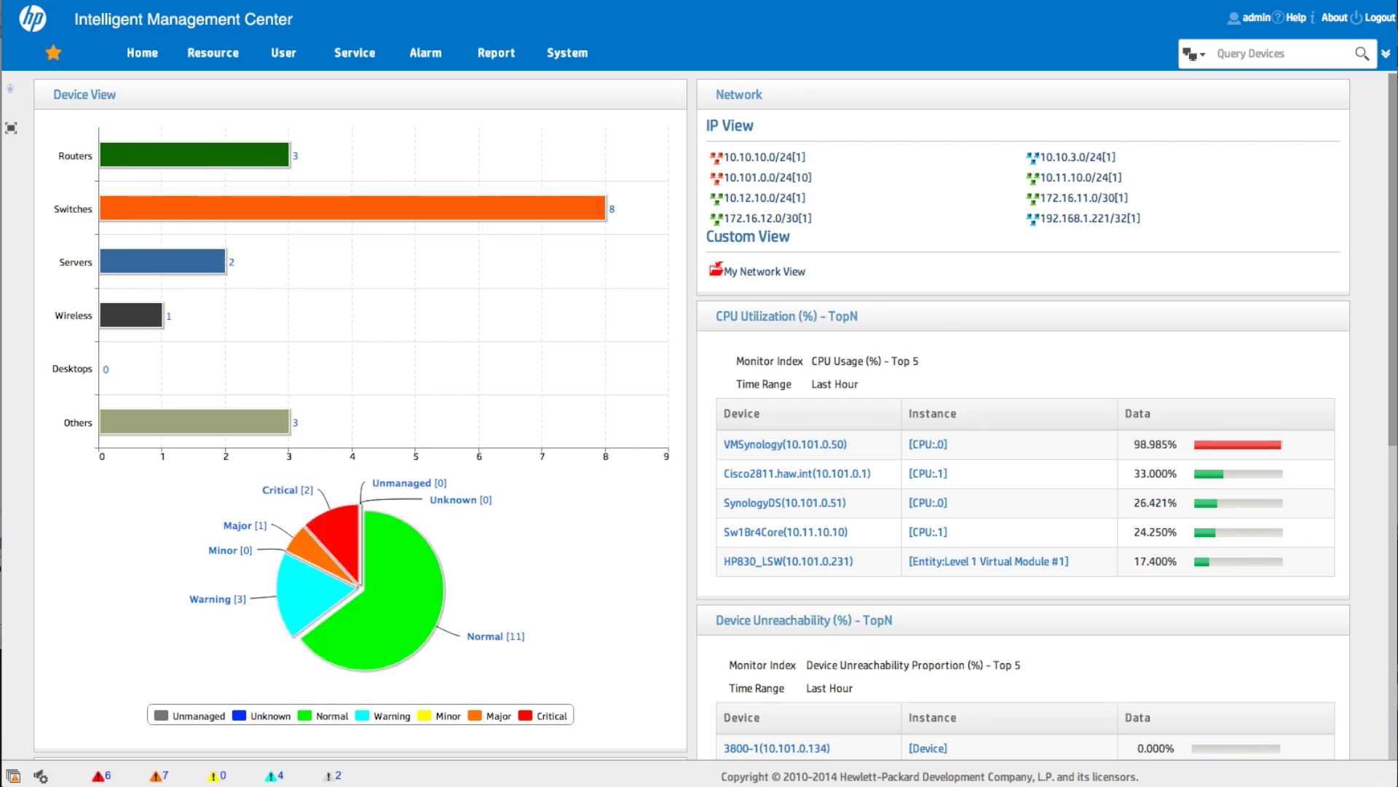
left_click(354, 52)
Step: Browse the Service and Resource menus on the 10.3.10.222 dashboard, ending at the Alarm tab
mouse_move(406, 185)
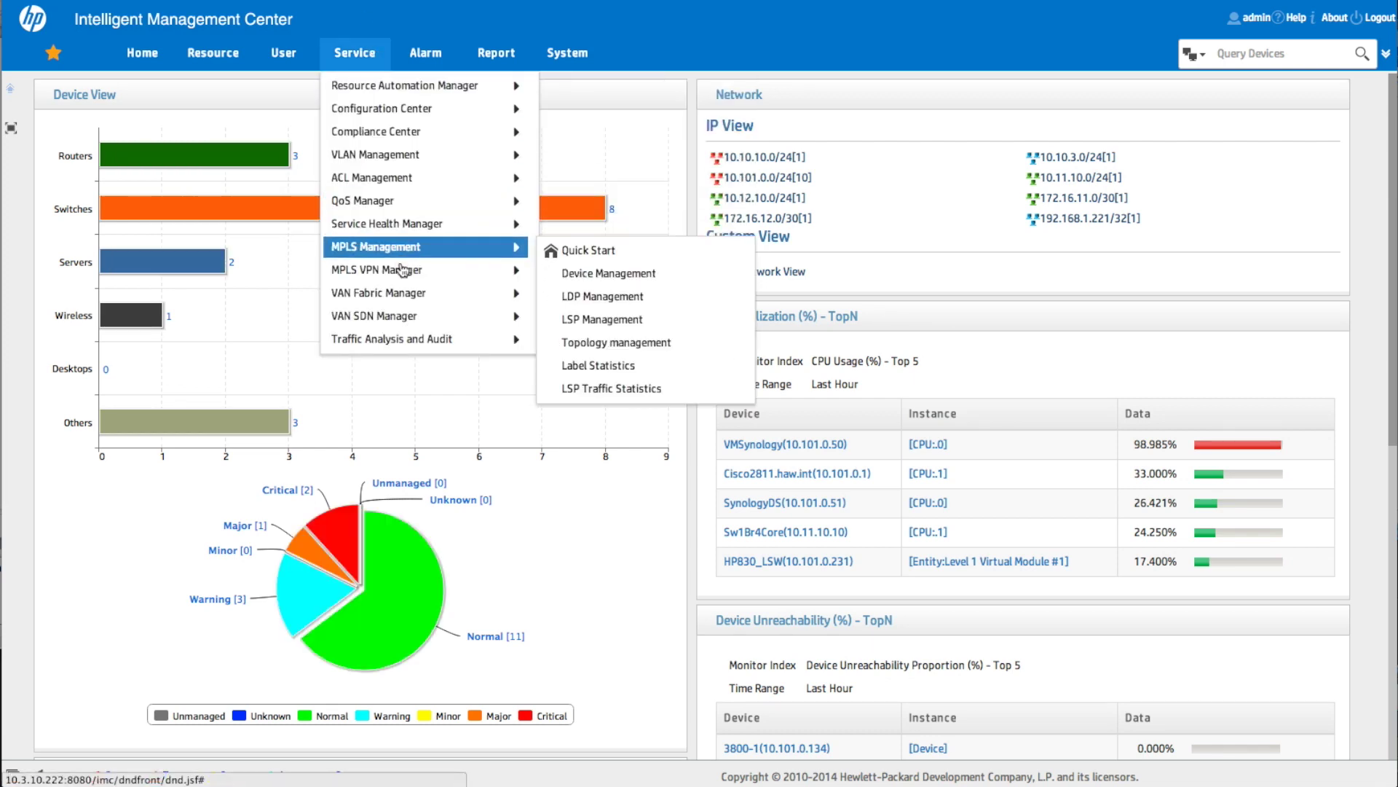
mouse_move(388, 162)
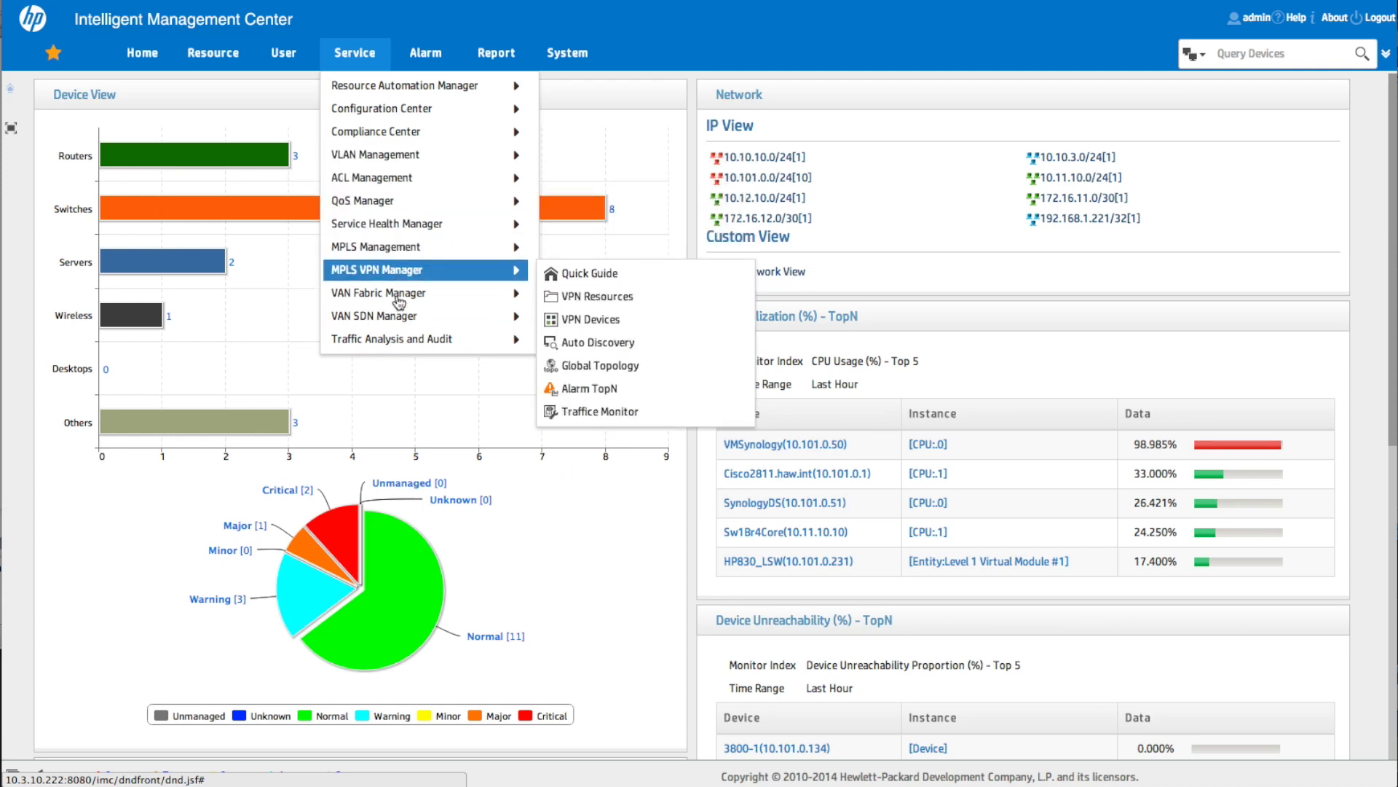
left_click(199, 57)
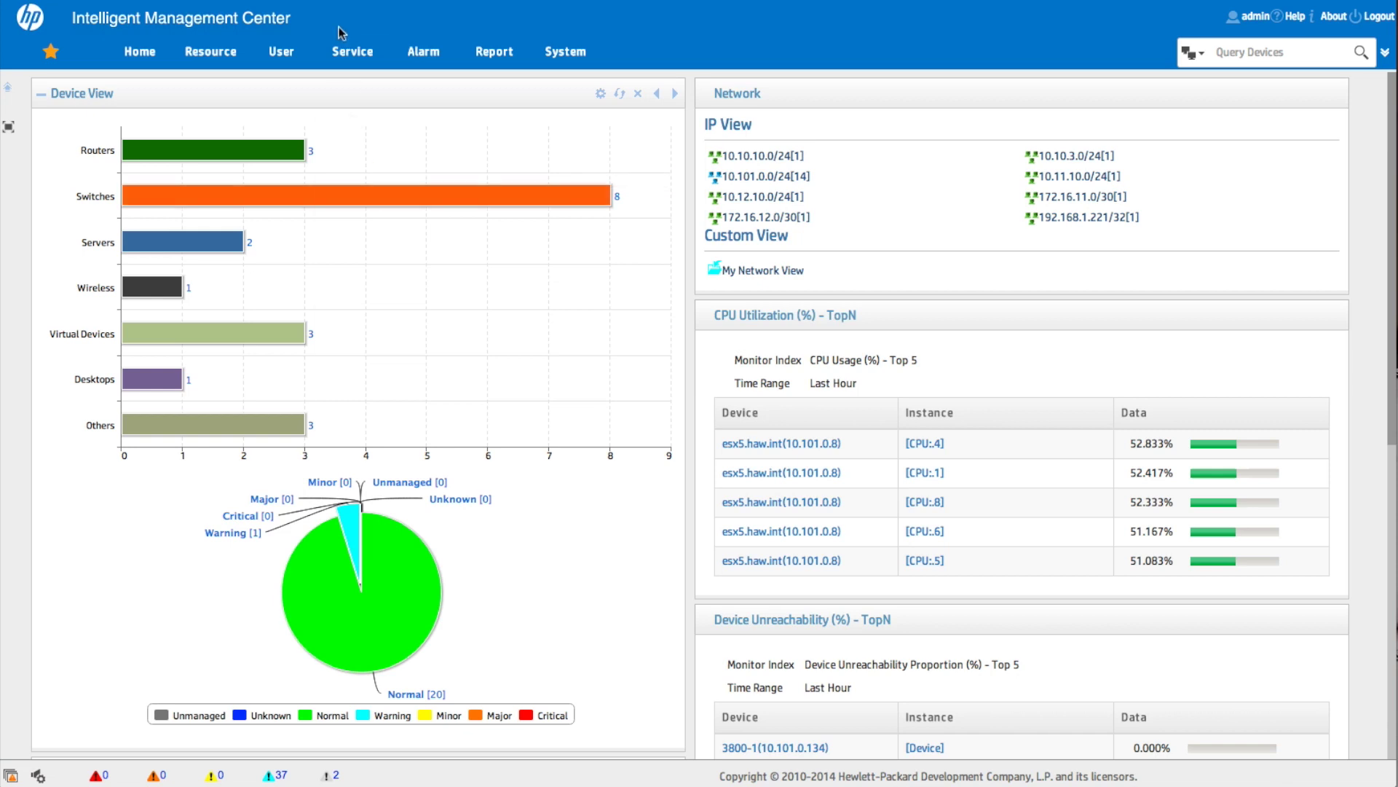
mouse_move(343, 52)
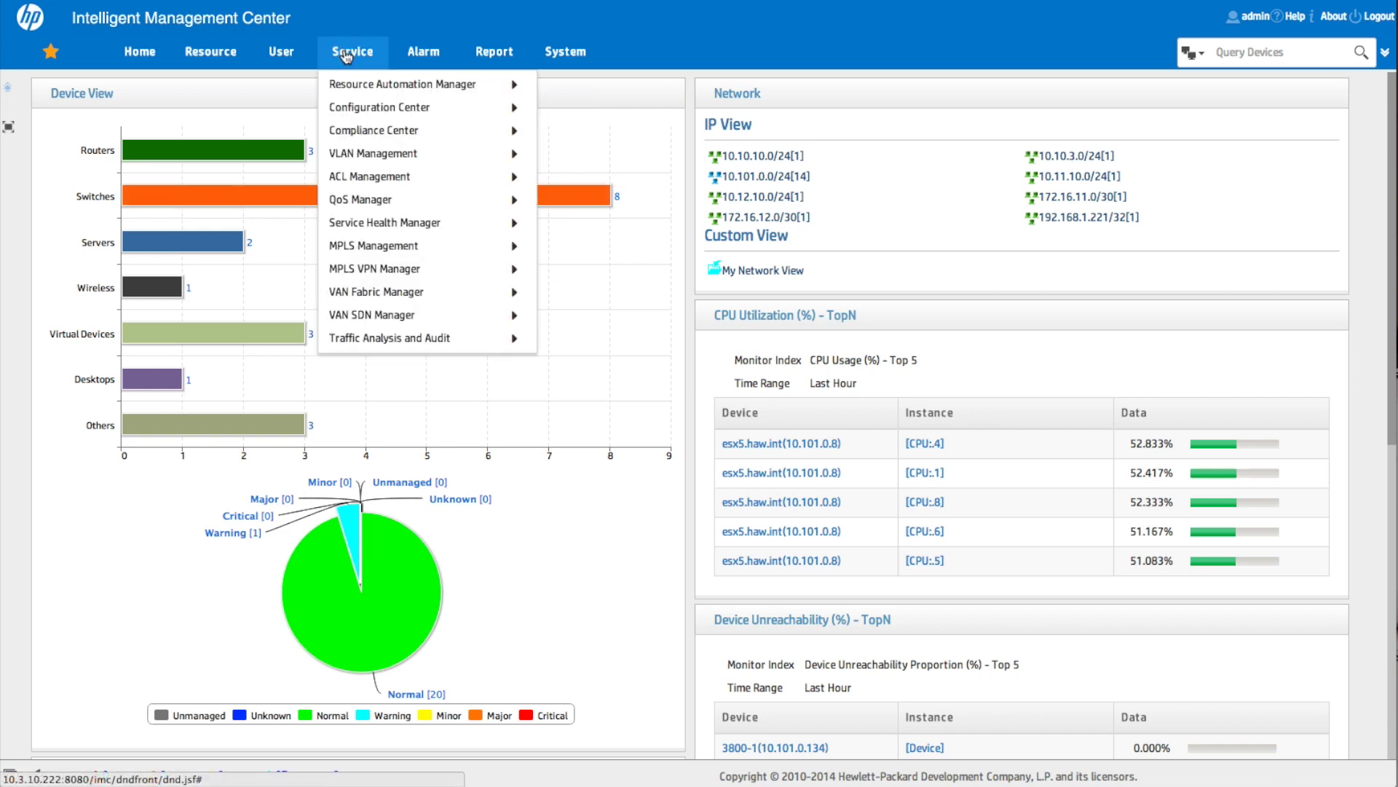
Step: Open Alarm Settings > Hierarchical iMC Alarming
mouse_move(380, 86)
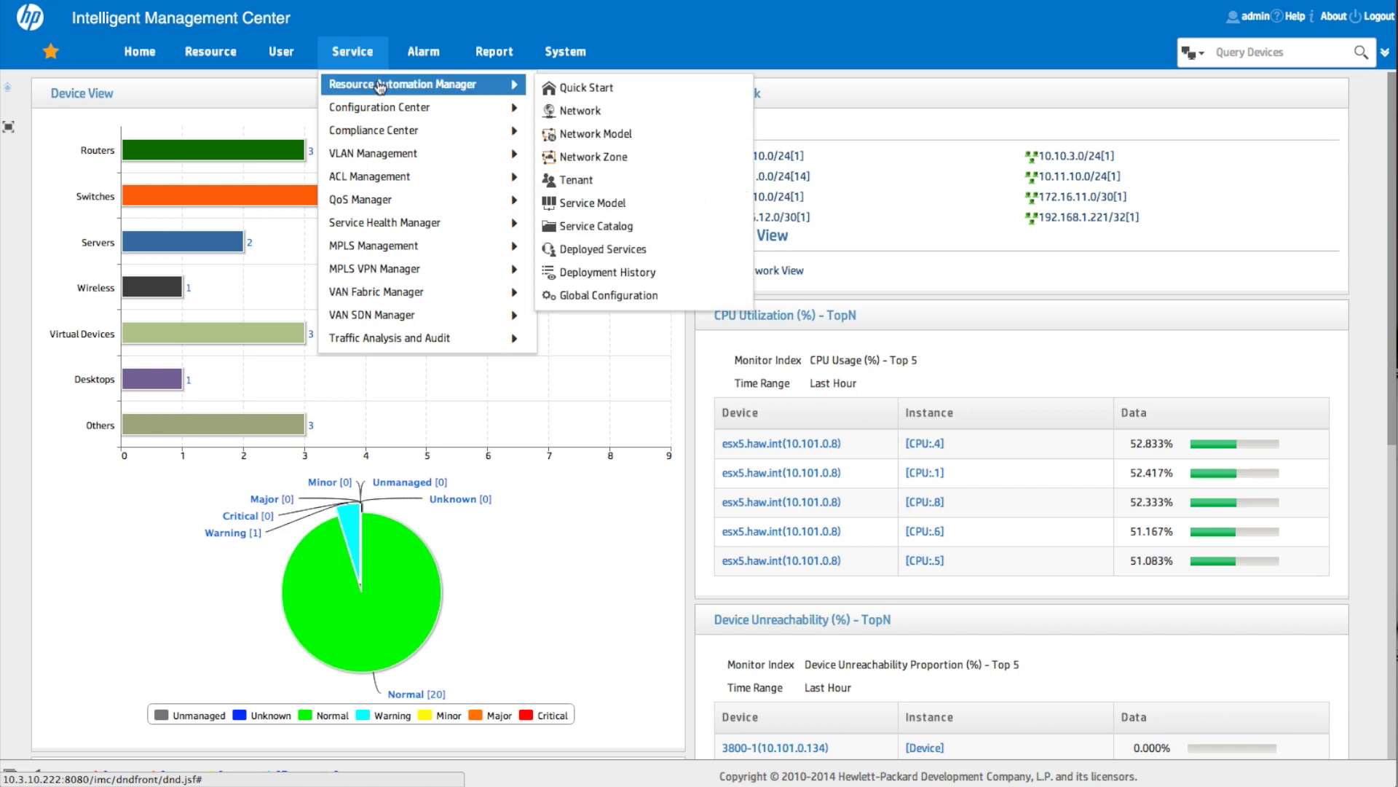
mouse_move(426, 64)
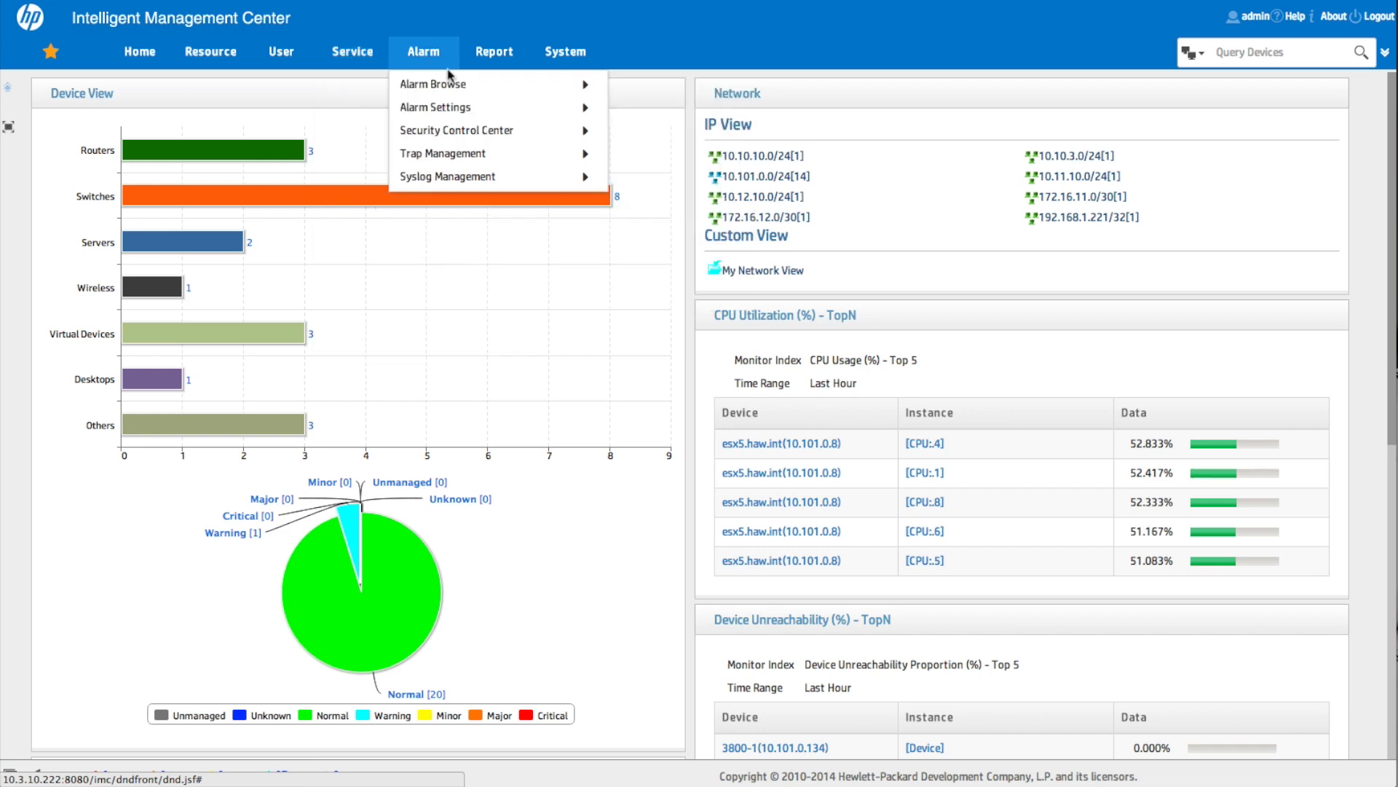
mouse_move(467, 114)
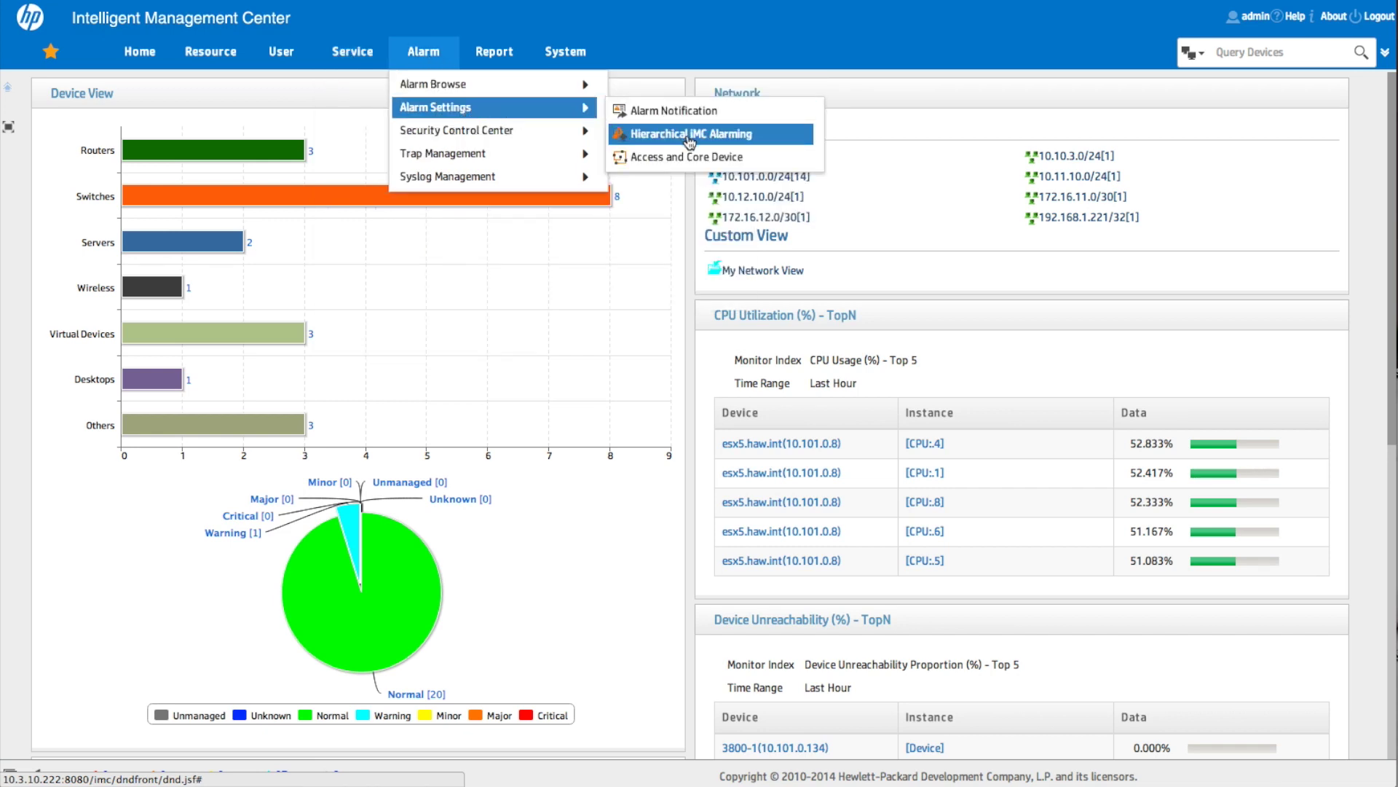
left_click(686, 139)
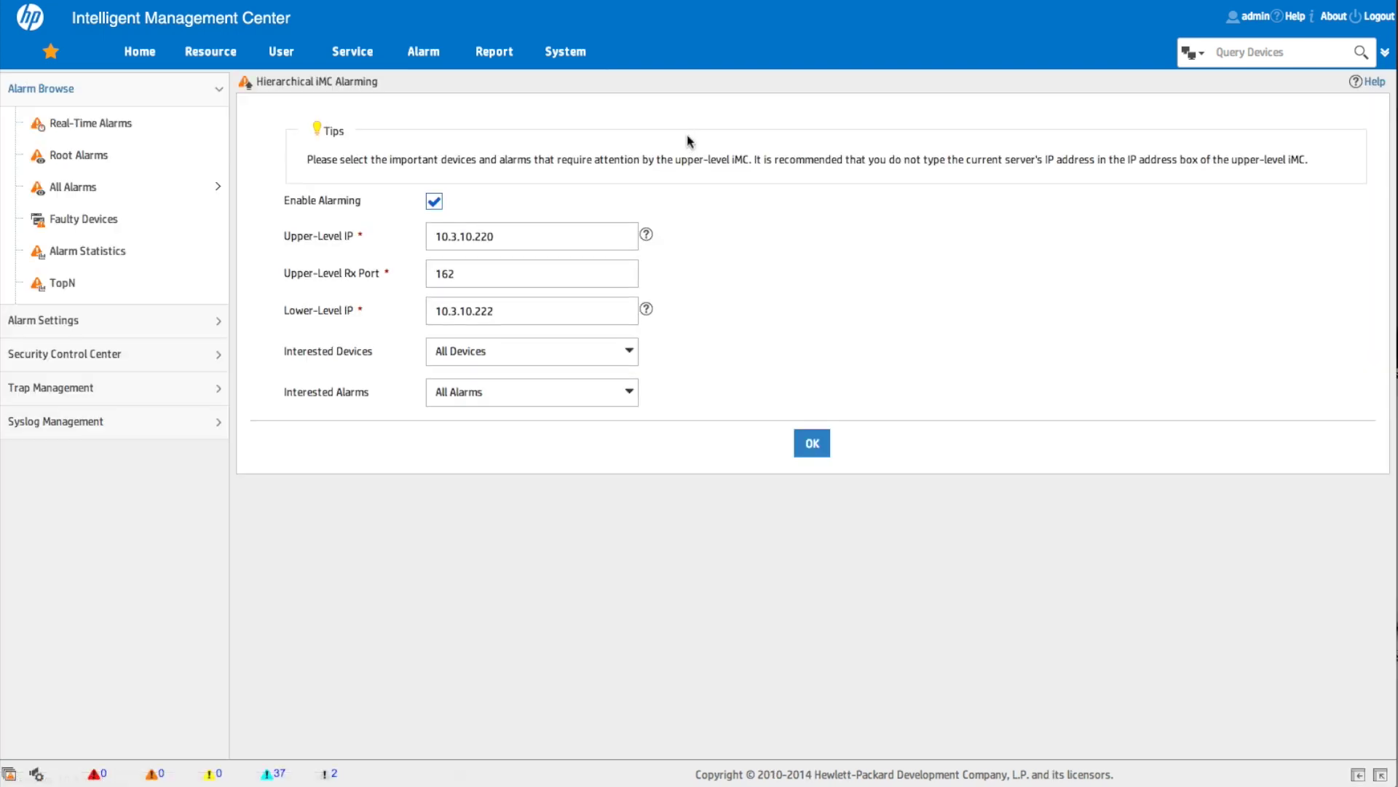
Step: Enable alarming to 10.3.10.220 on port 162 with All Devices and All Alarms, and save
left_click(524, 227)
left_click(628, 393)
left_click(632, 395)
left_click(629, 350)
left_click(631, 348)
left_click(816, 452)
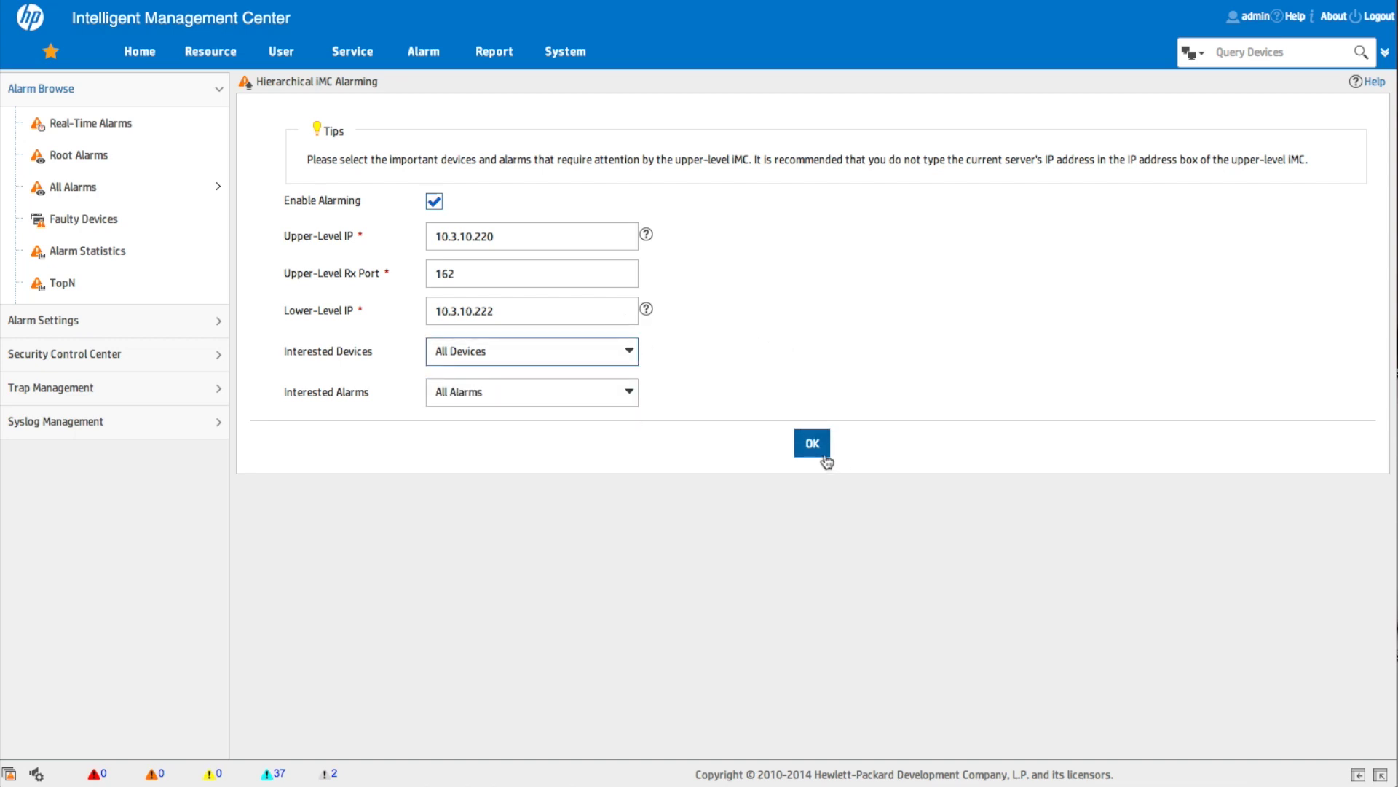